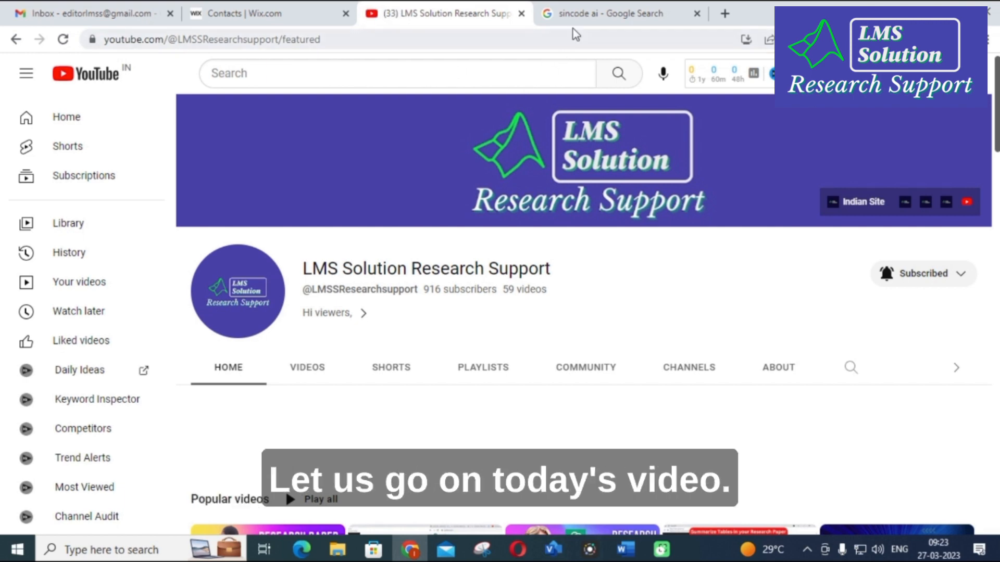
Step: Open the SinCode AI website from the Google results, dismiss the logged-in greeting and go to the dashboard
left_click(623, 10)
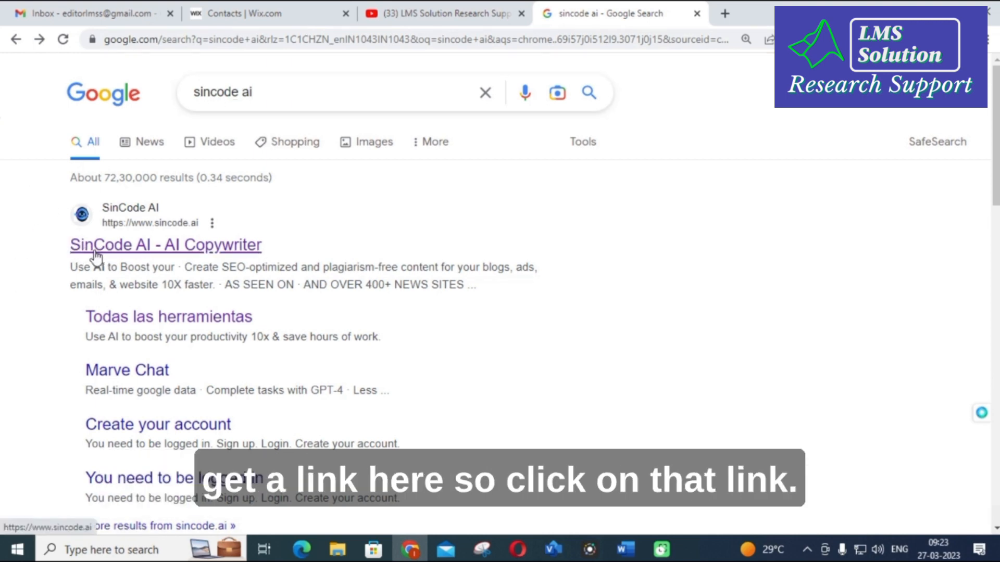
left_click(135, 246)
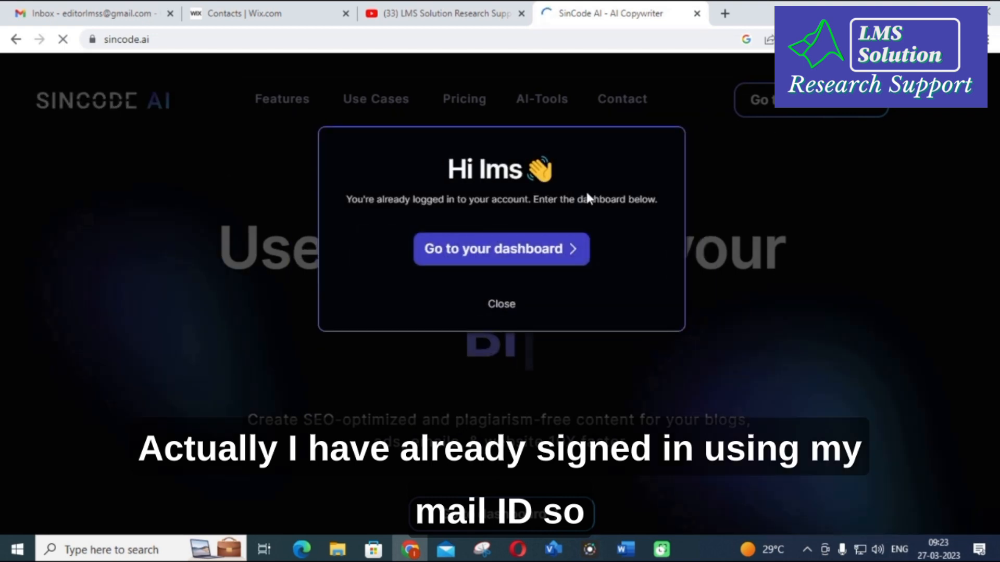
left_click(501, 303)
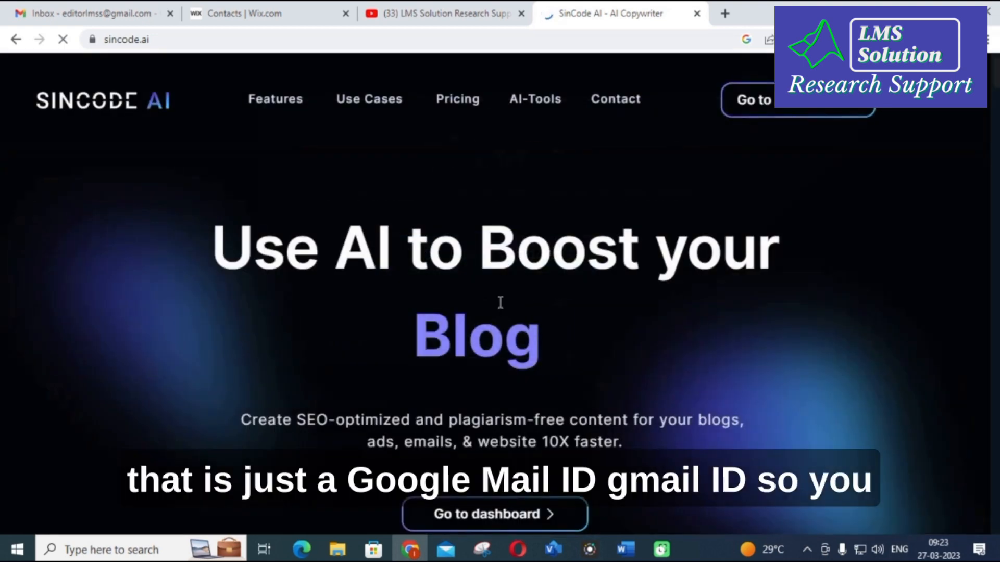
scroll(233, 275, "down", 3)
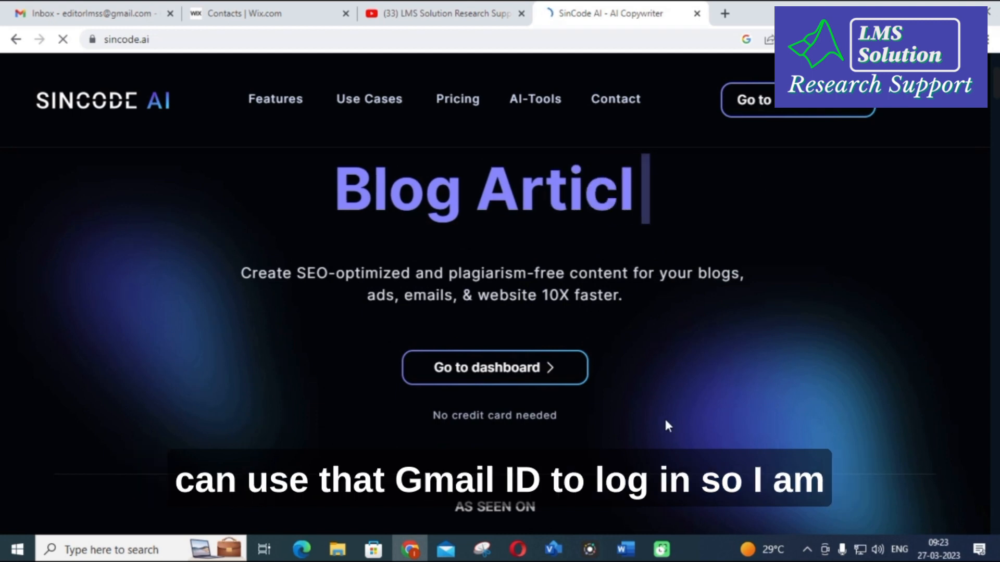
left_click(538, 369)
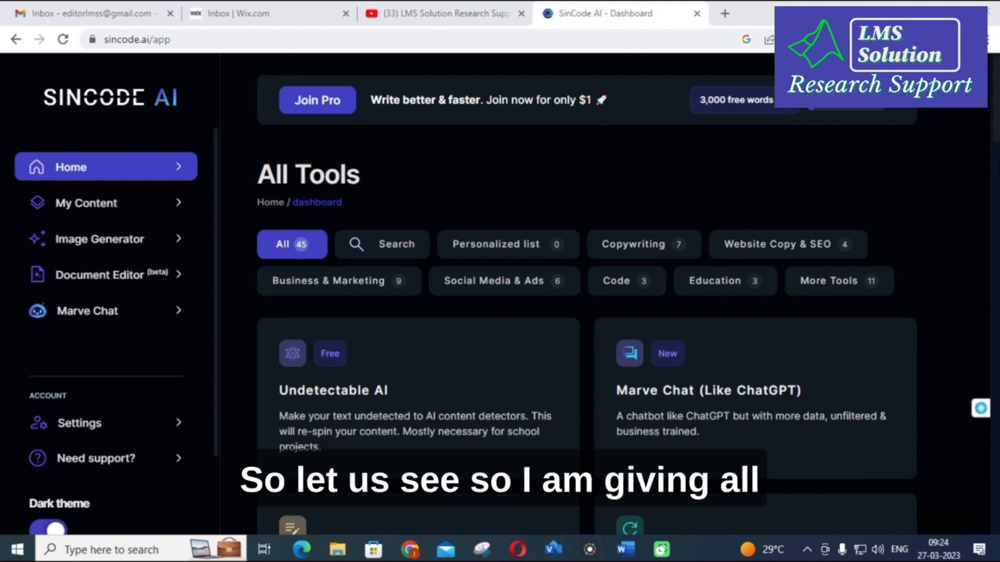
Step: Look through the full list of tools on the dashboard, from Undetectable AI down to Image Generator
scroll(889, 211, "down", 1)
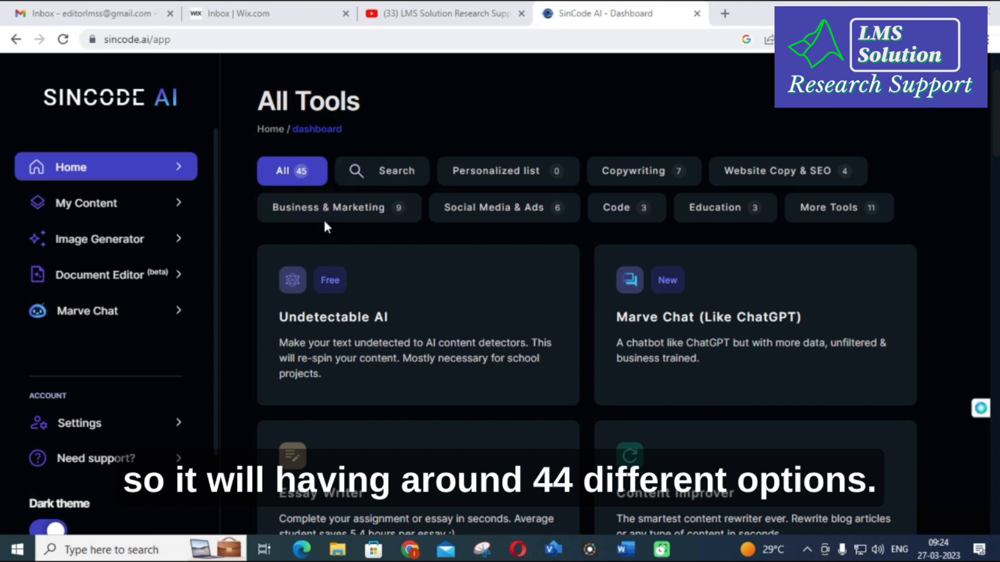
scroll(453, 255, "down", 1)
scroll(447, 246, "down", 1)
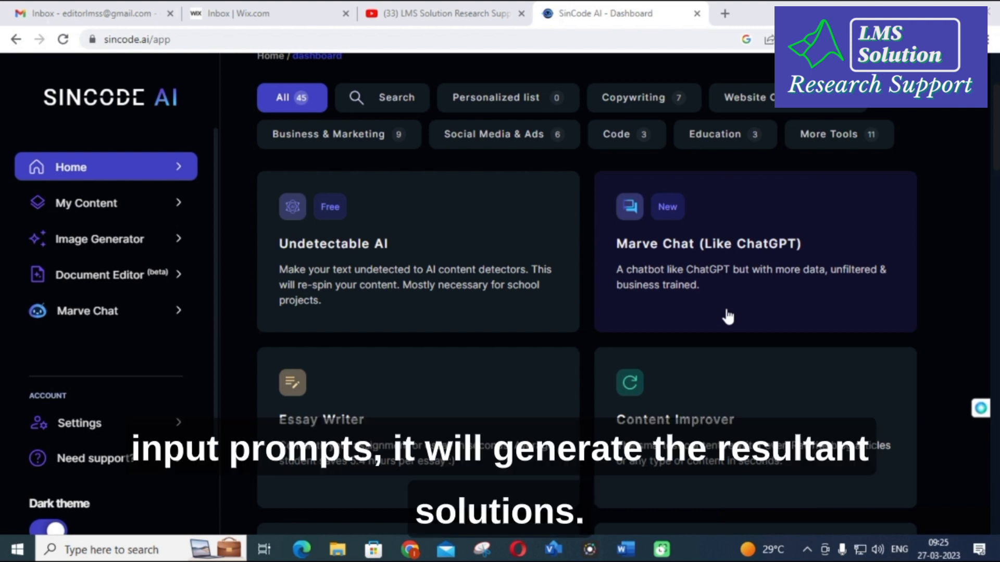
scroll(625, 323, "down", 3)
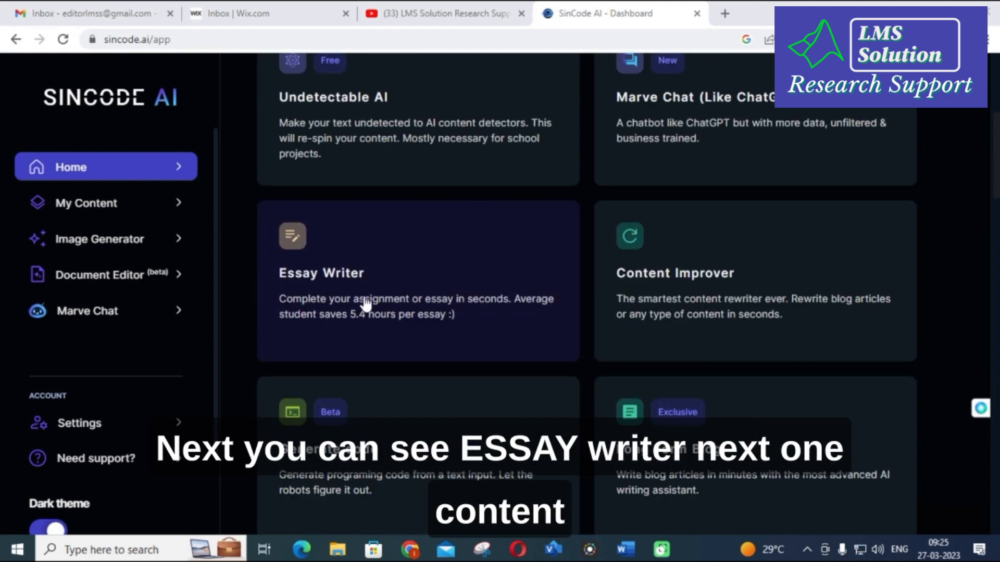
scroll(687, 315, "down", 1)
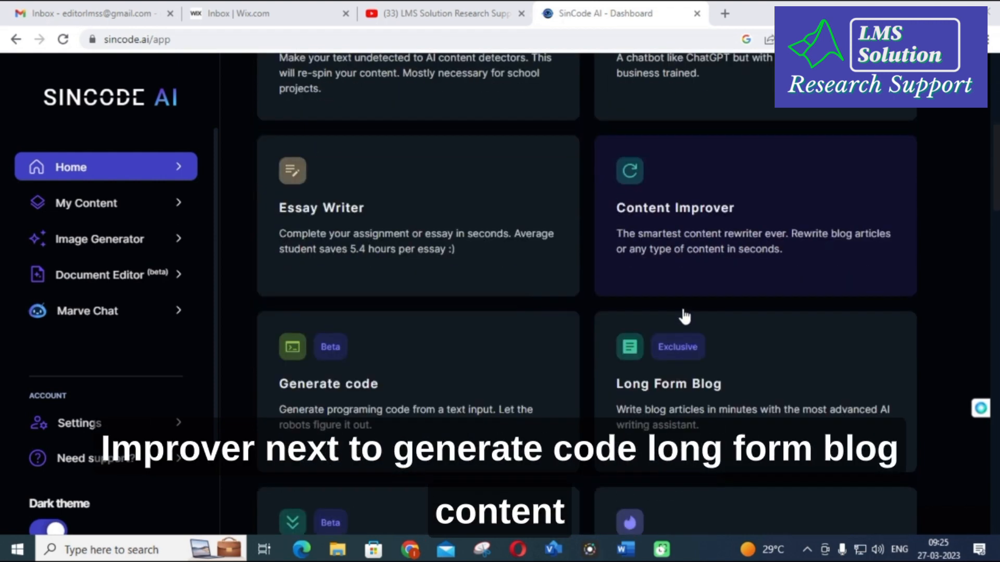
scroll(319, 321, "down", 1)
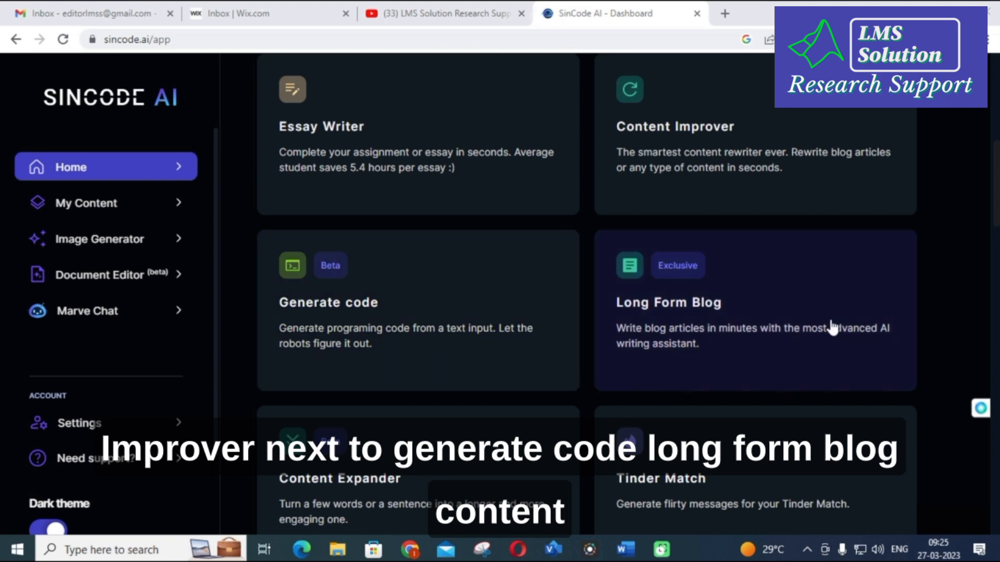
scroll(375, 326, "down", 3)
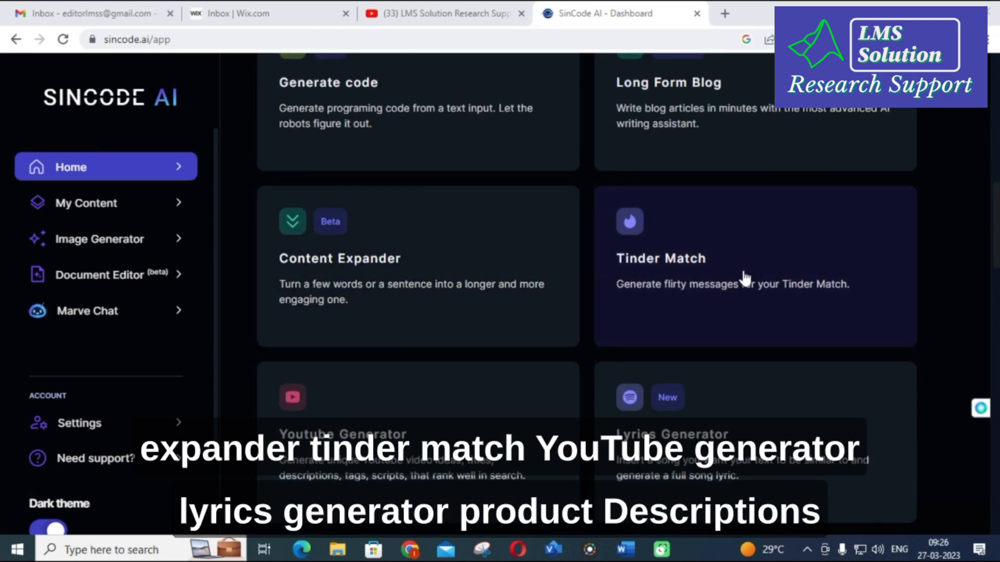
scroll(345, 381, "down", 2)
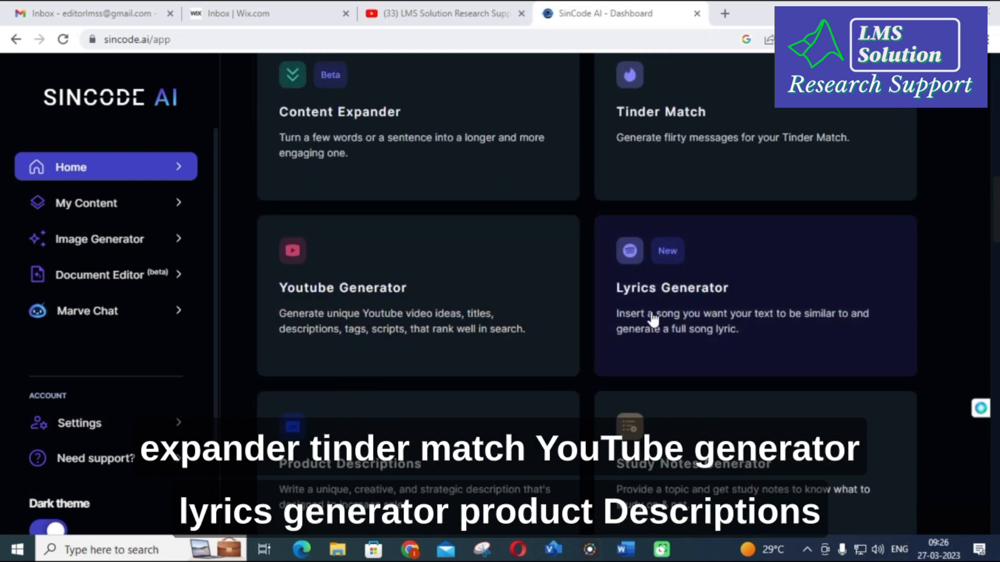
scroll(448, 404, "down", 2)
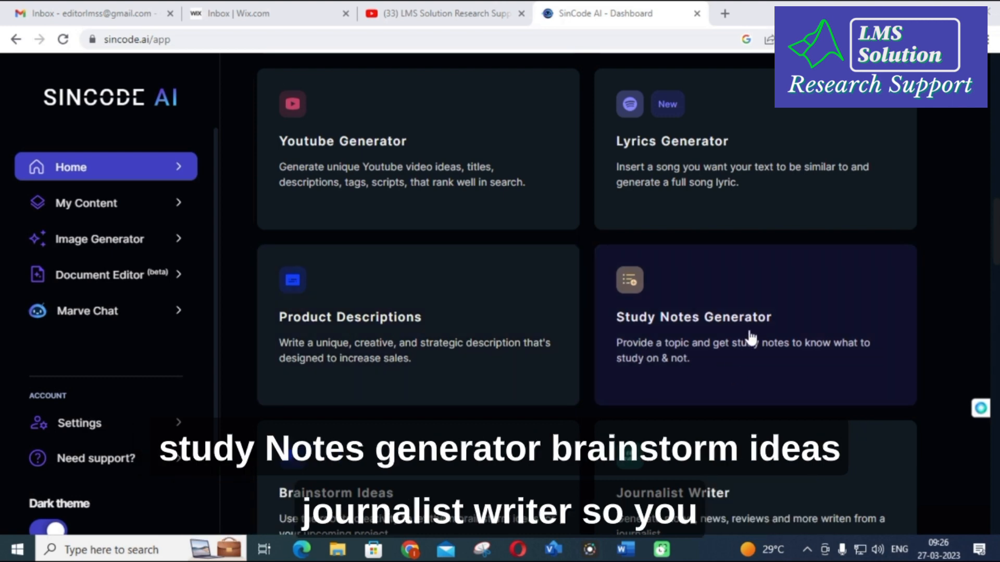
scroll(750, 339, "down", 2)
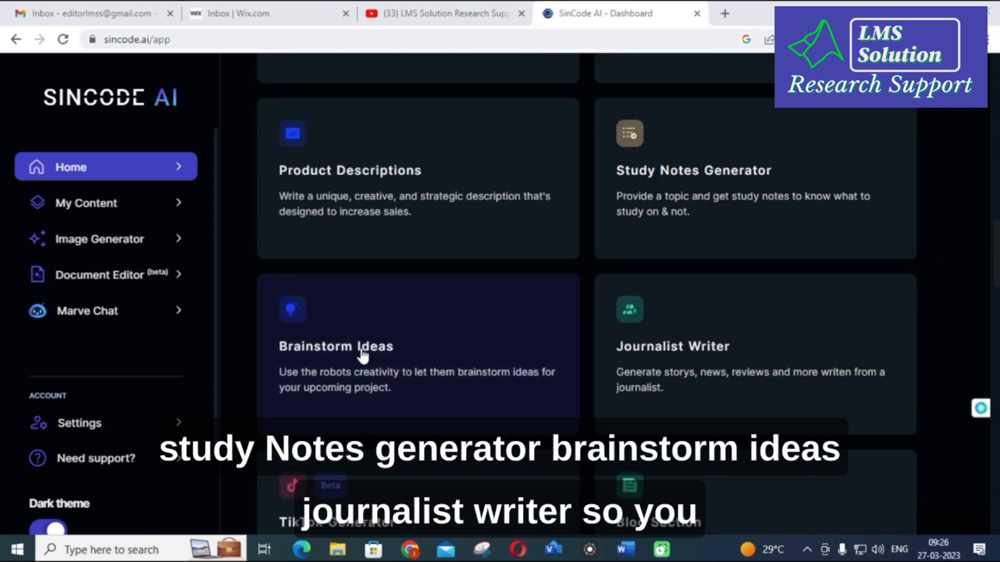
scroll(759, 375, "down", 1)
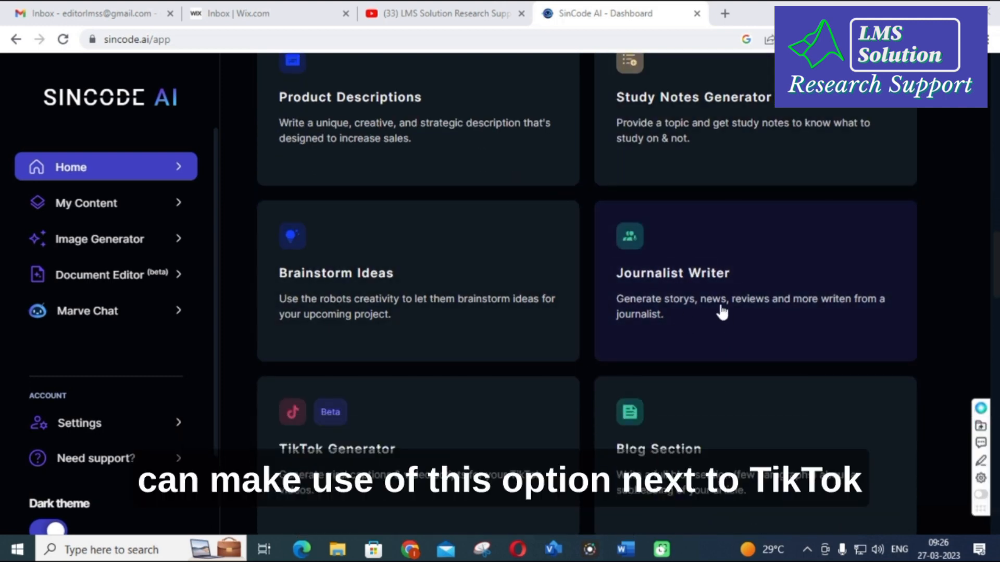
scroll(719, 314, "down", 2)
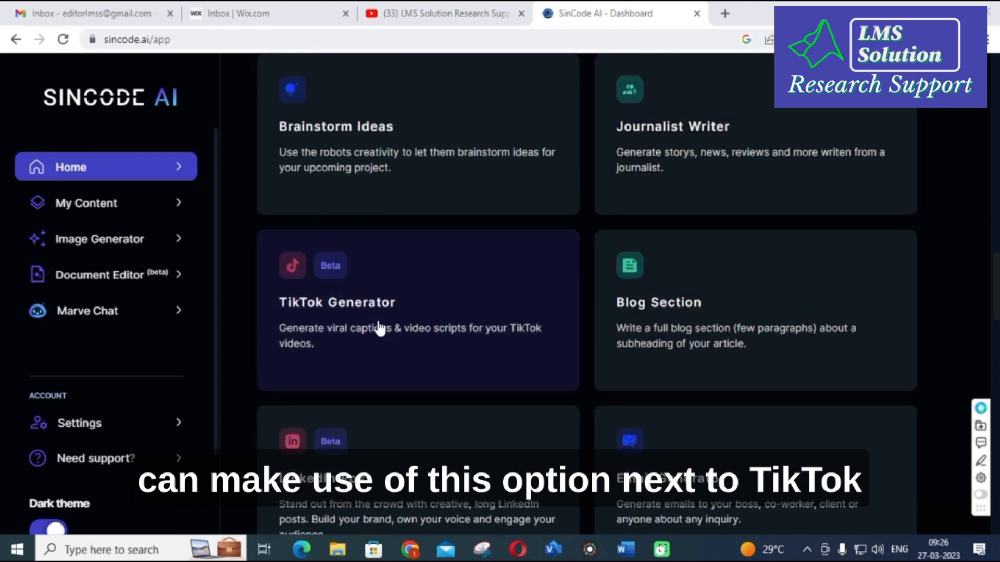
scroll(665, 324, "down", 2)
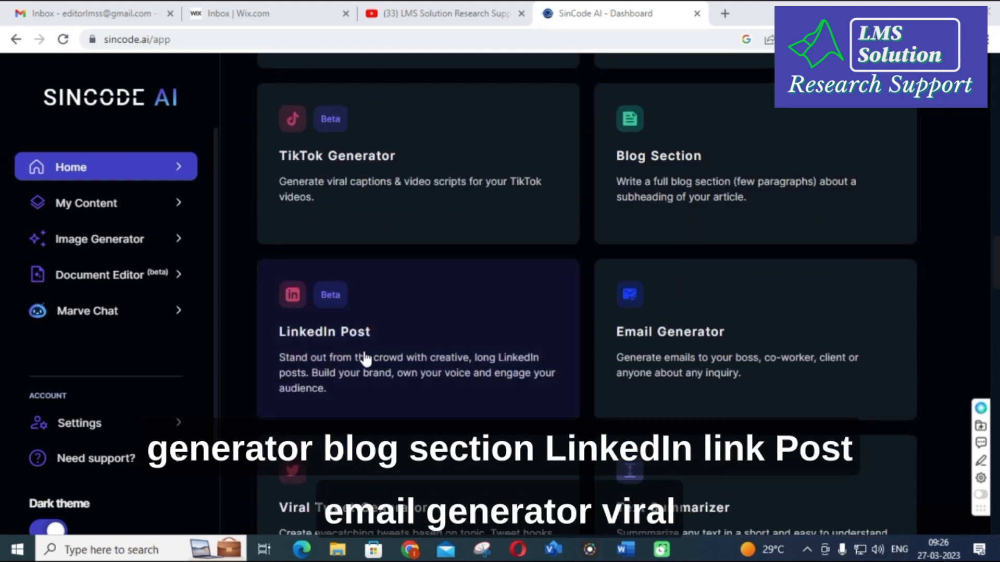
scroll(693, 346, "down", 3)
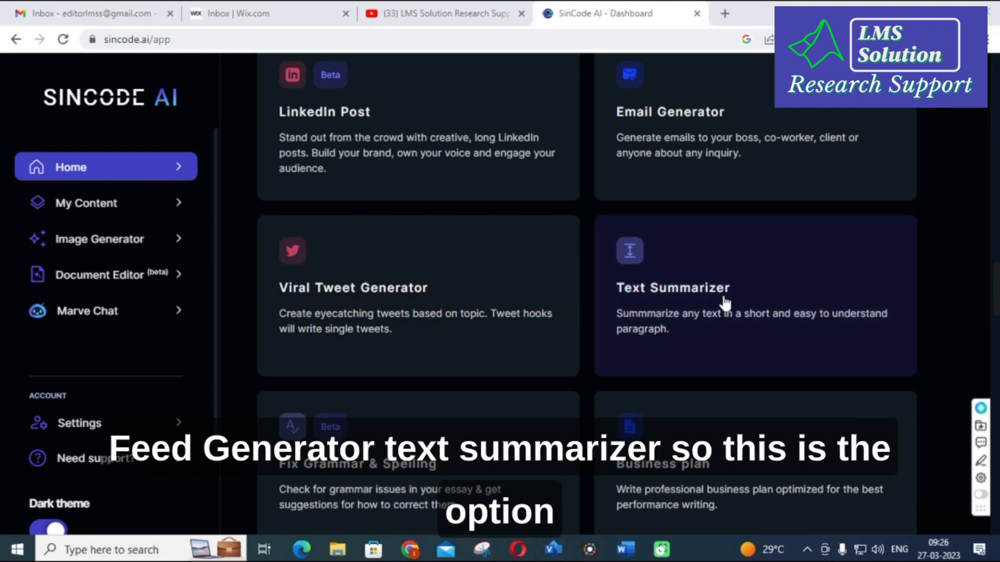
scroll(724, 303, "down", 1)
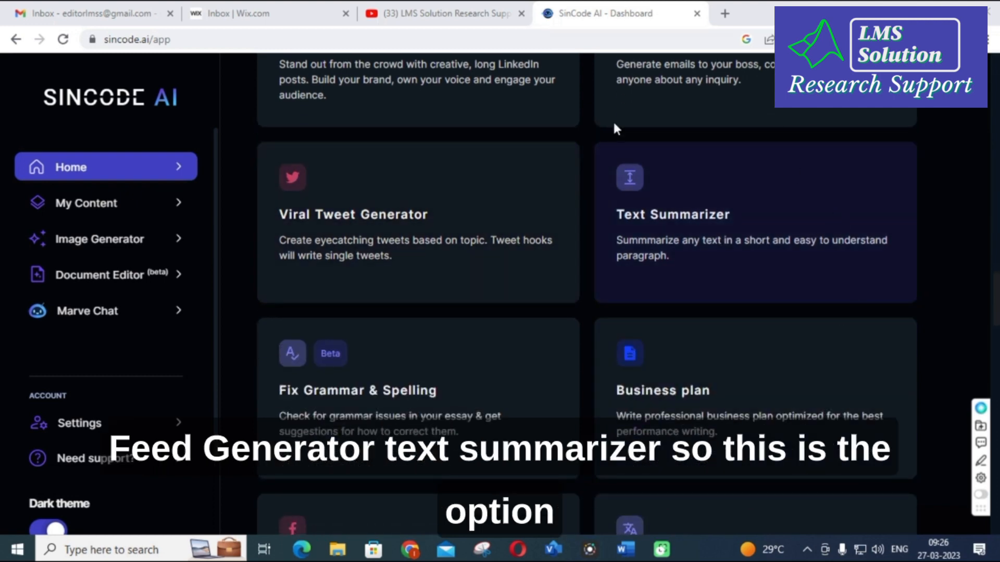
scroll(370, 326, "down", 2)
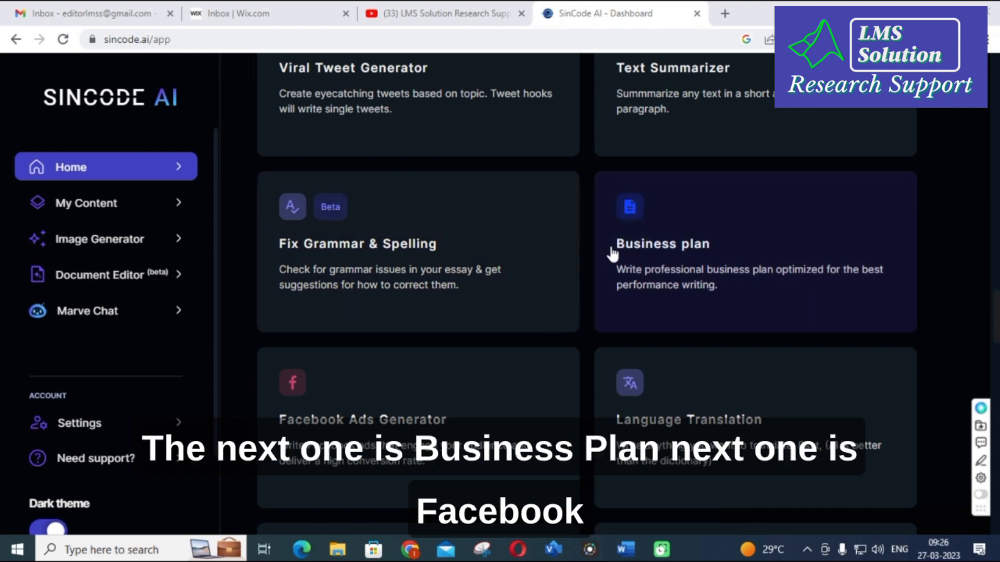
scroll(612, 252, "down", 1)
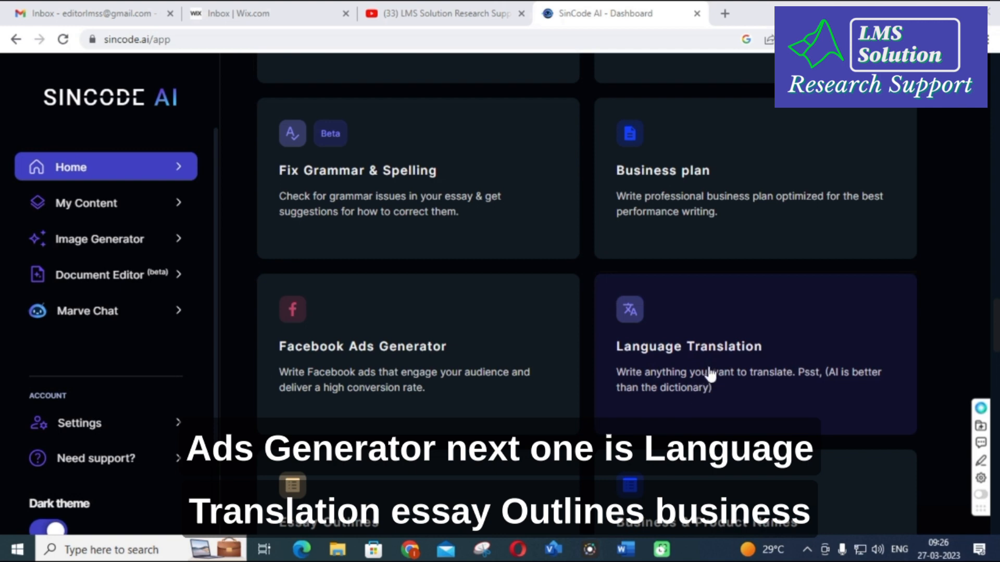
scroll(710, 373, "down", 2)
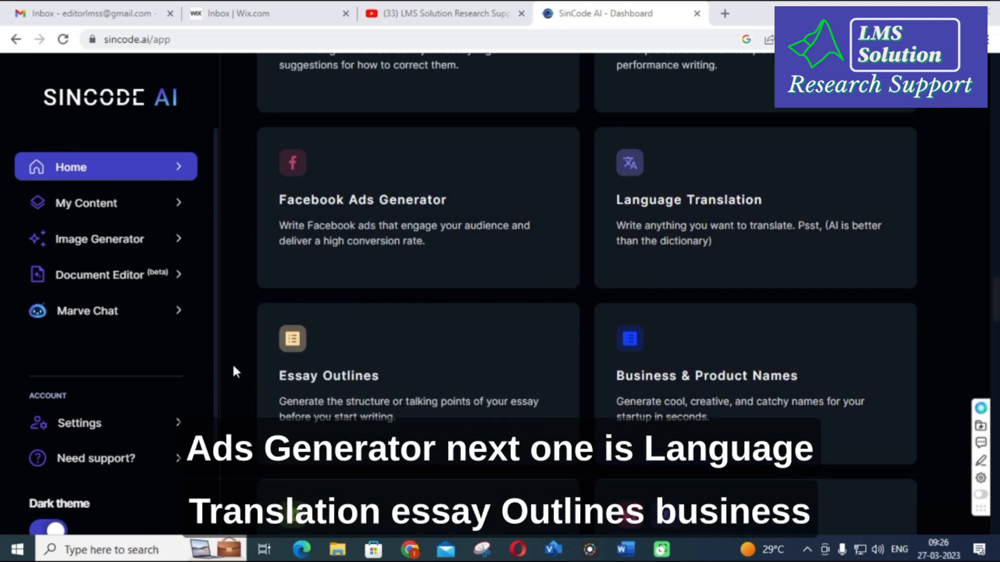
scroll(669, 431, "down", 3)
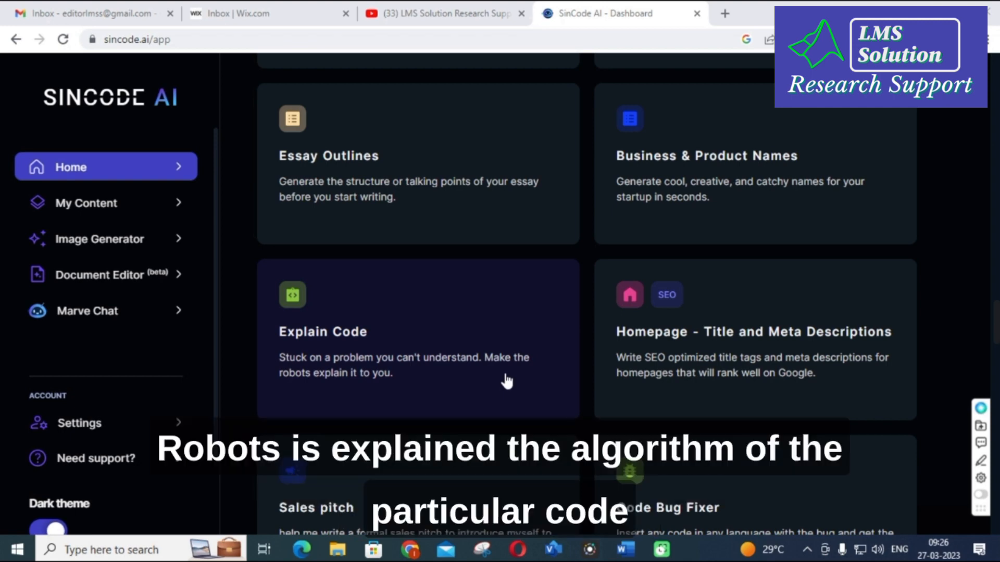
scroll(712, 288, "down", 1)
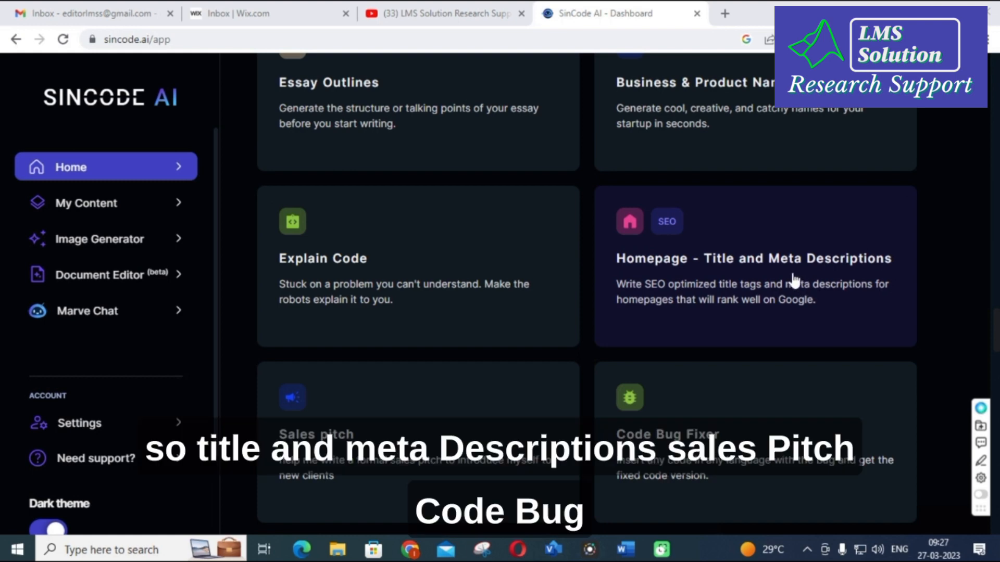
scroll(732, 265, "down", 3)
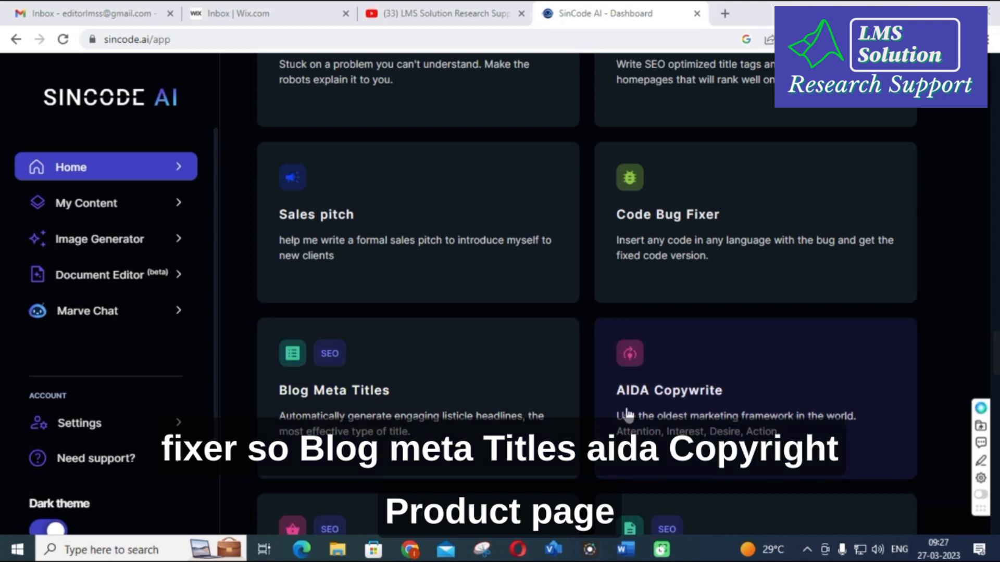
scroll(734, 402, "down", 3)
scroll(636, 328, "down", 3)
scroll(319, 323, "down", 2)
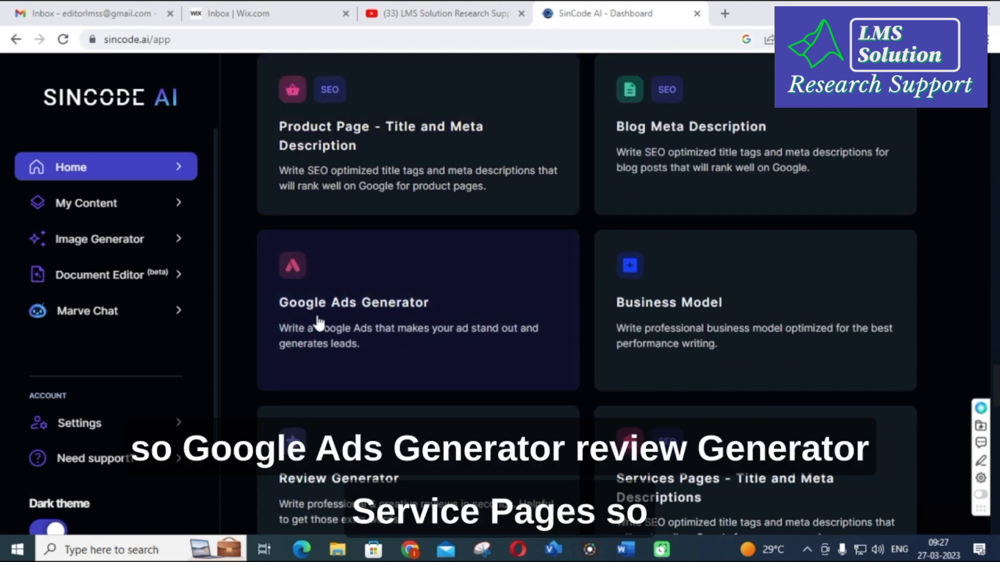
scroll(448, 332, "down", 3)
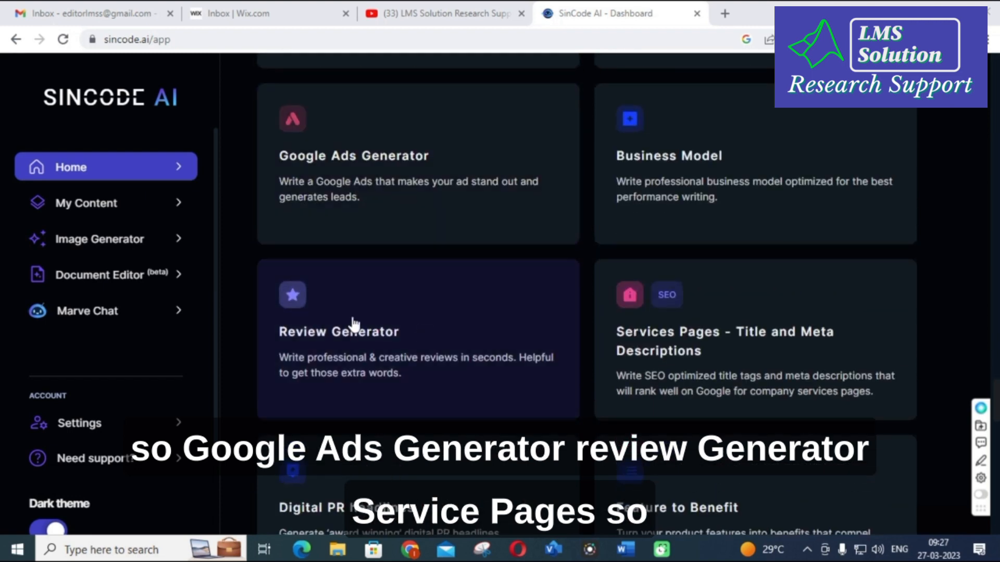
scroll(644, 365, "down", 4)
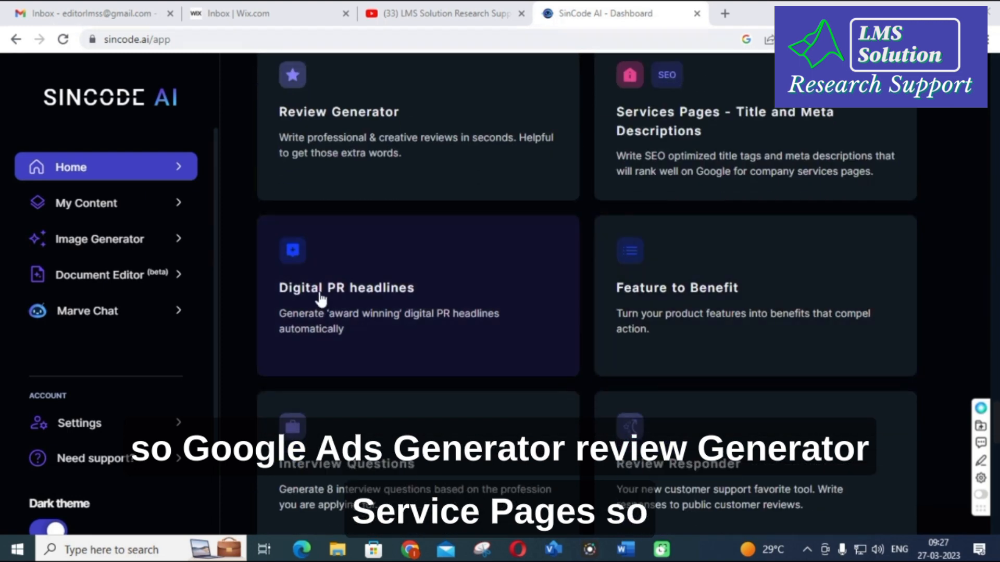
scroll(697, 297, "down", 3)
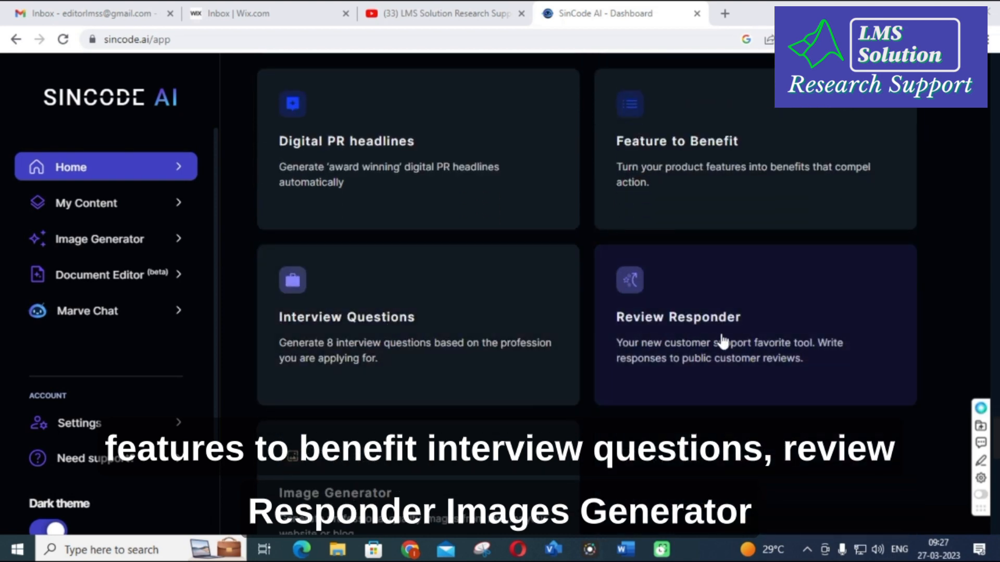
scroll(447, 384, "down", 3)
scroll(447, 384, "down", 3)
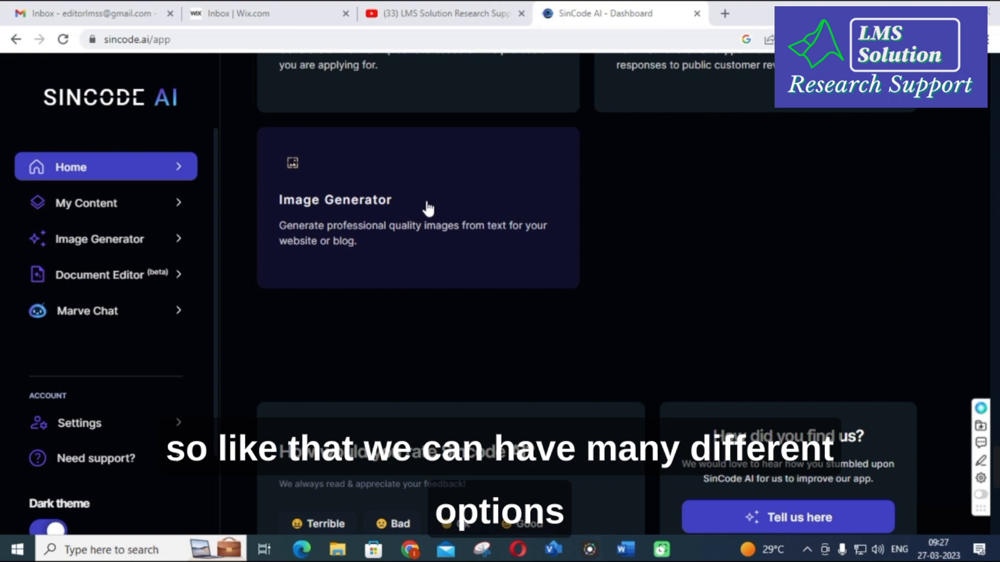
Step: Open the Explain Code tool from the dashboard, keep English as the explained language and activate the code input
scroll(424, 208, "up", 20)
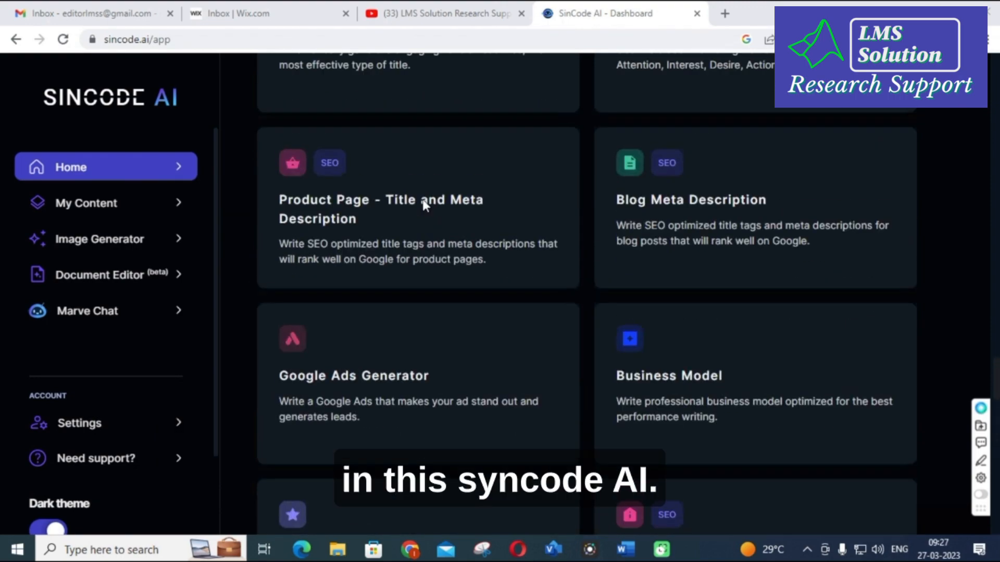
scroll(398, 229, "up", 15)
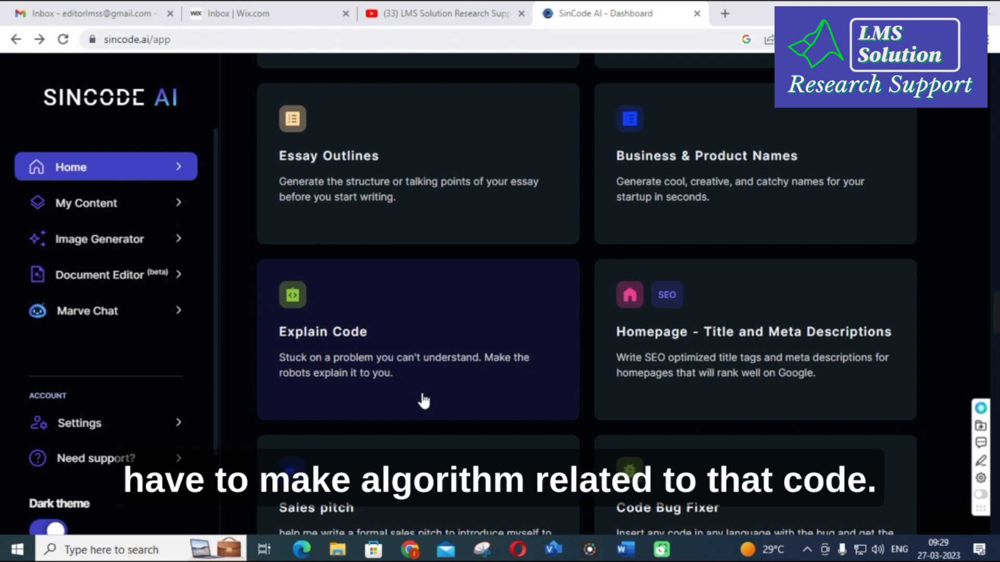
left_click(341, 336)
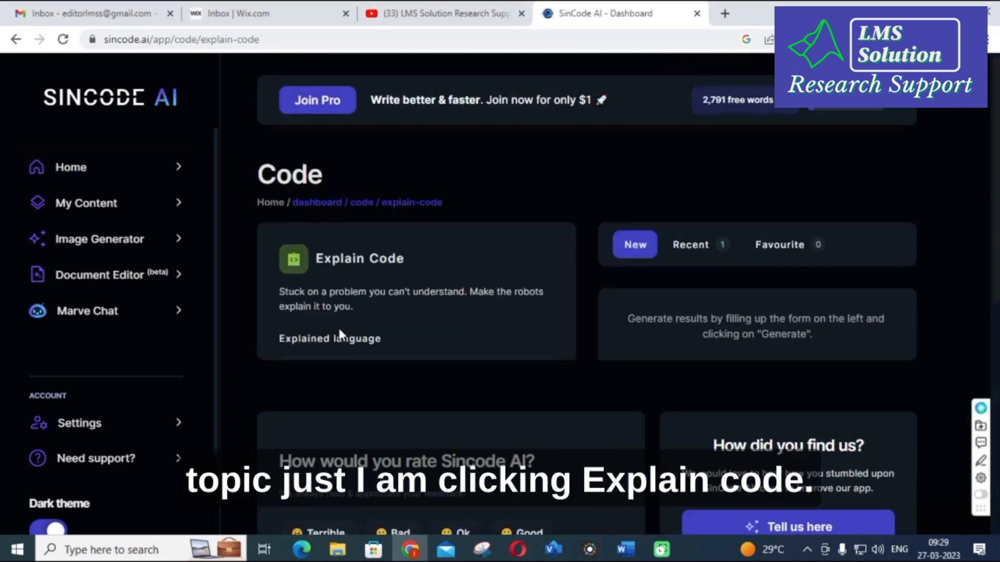
scroll(350, 335, "down", 1)
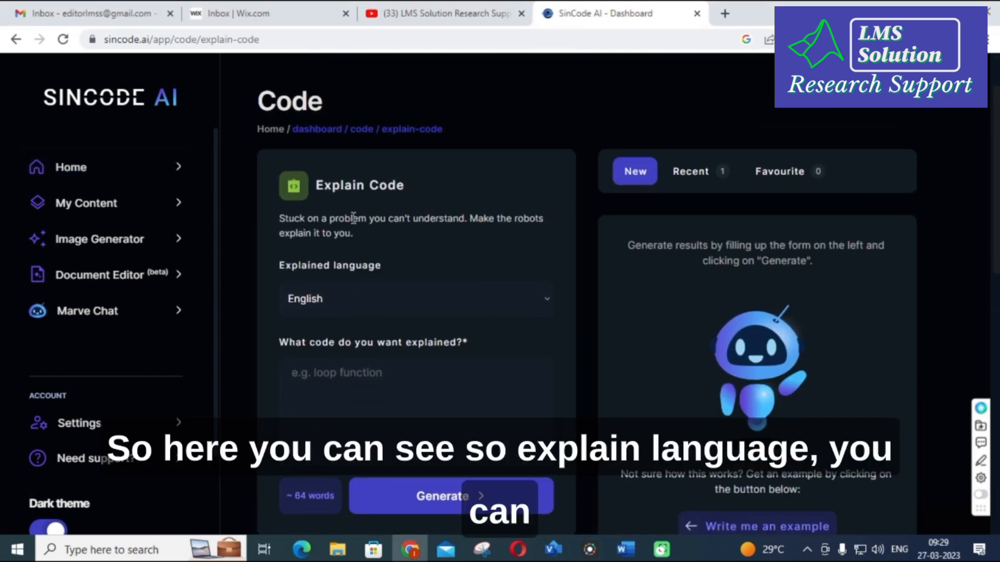
left_click(386, 298)
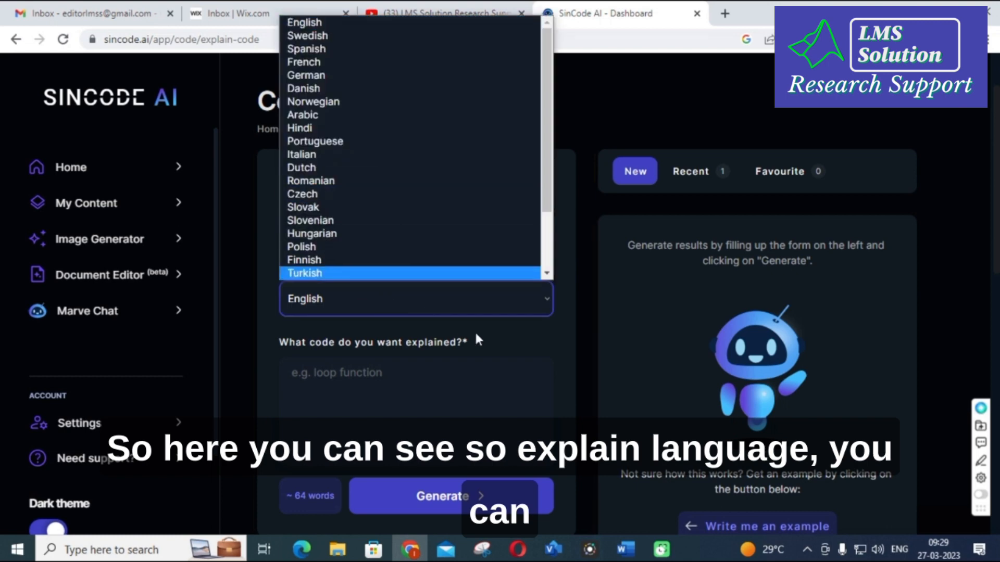
left_click(355, 386)
left_click(354, 386)
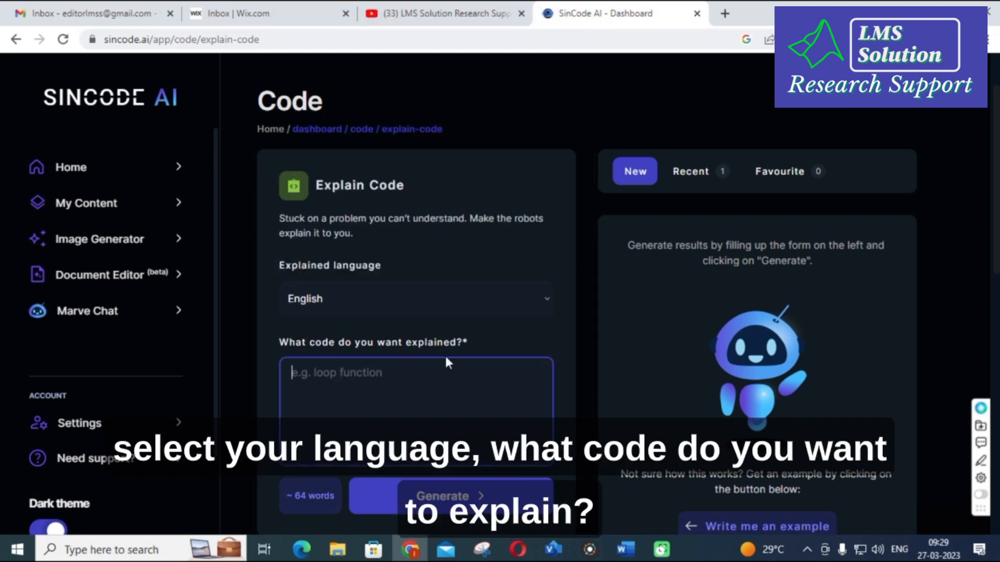
Step: Switch to the Word document and copy the MATLAB PandO function code under the Perturbation & Observation heading
left_click(626, 549)
scroll(488, 348, "down", 1)
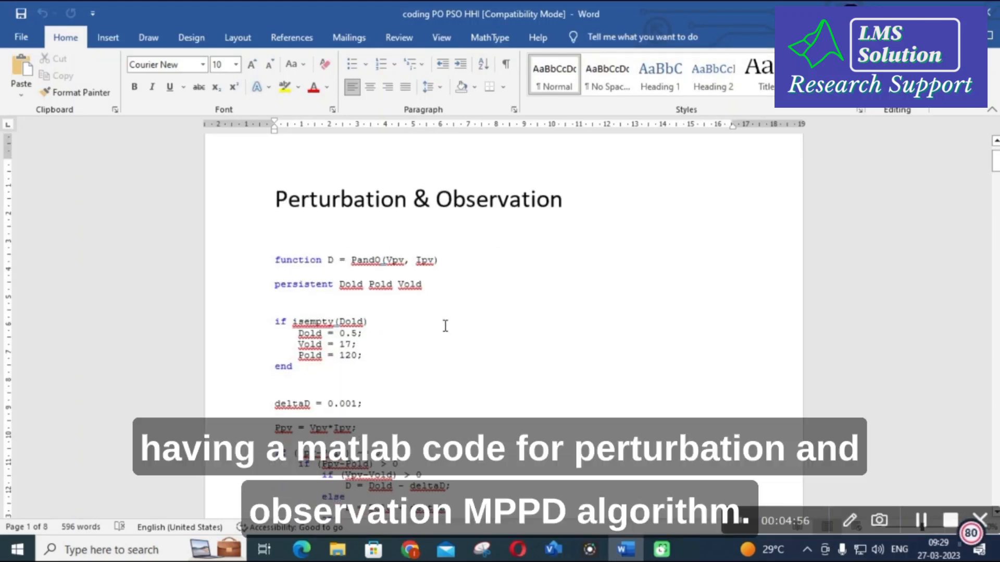
scroll(276, 185, "down", 2)
left_click(275, 190)
left_click_drag(313, 207, 359, 449)
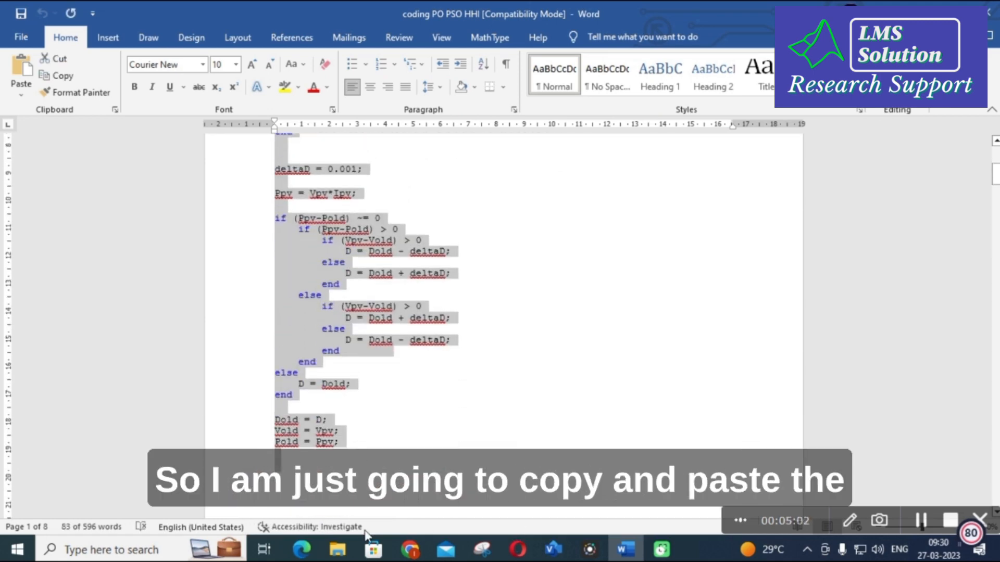
Step: Return to SinCode AI in Chrome, paste the copied MATLAB code as the code to explain and generate the explanation
left_click(410, 549)
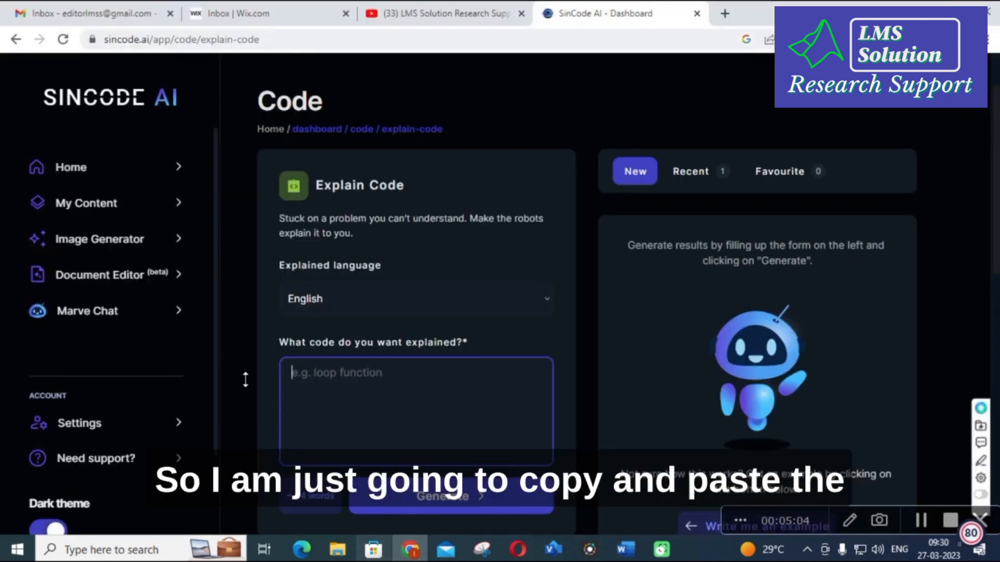
key("ctrl+v")
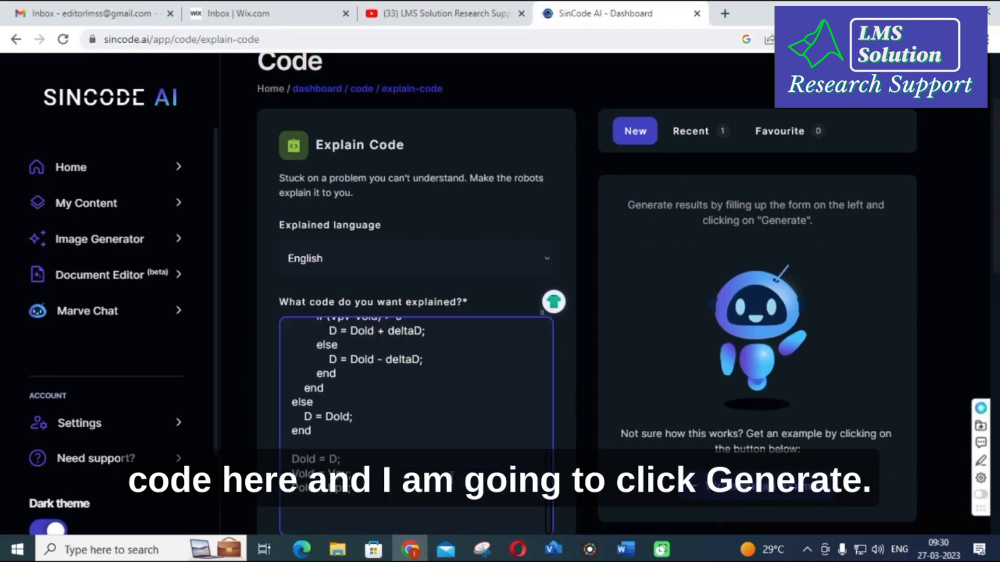
scroll(456, 373, "down", 4)
left_click(429, 274)
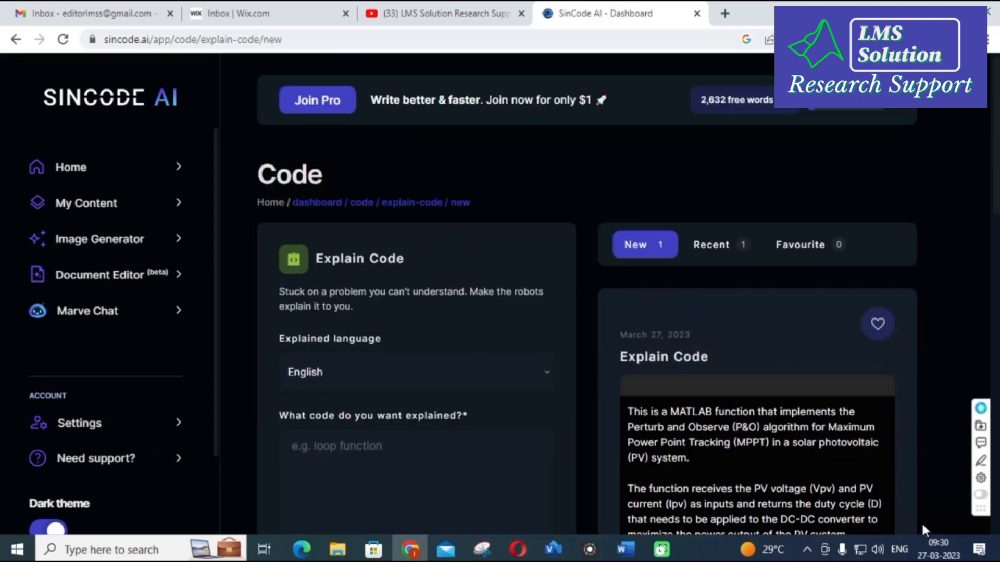
Step: Read through the generated explanation of the MATLAB code from its first to its last paragraph
scroll(946, 296, "down", 4)
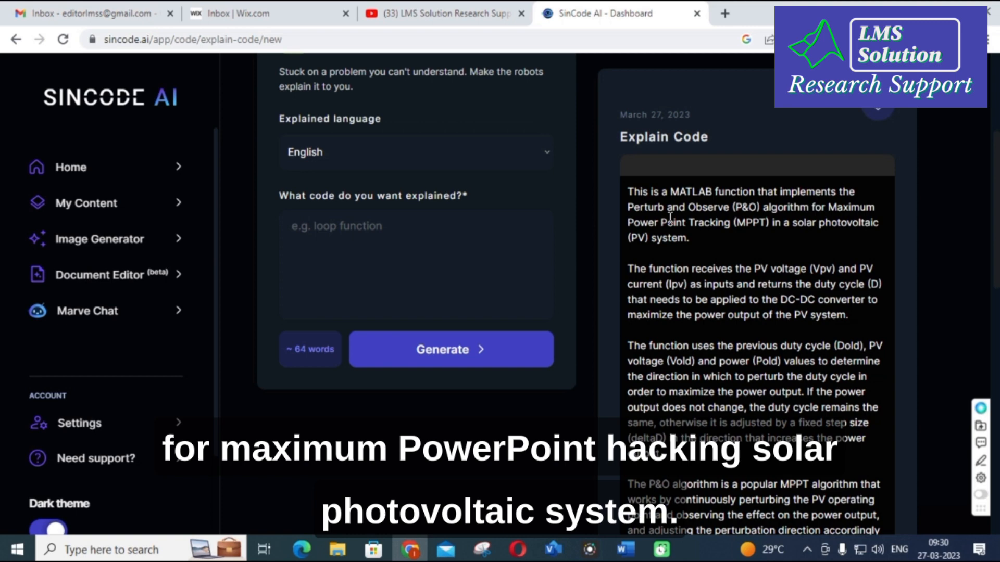
scroll(670, 217, "down", 1)
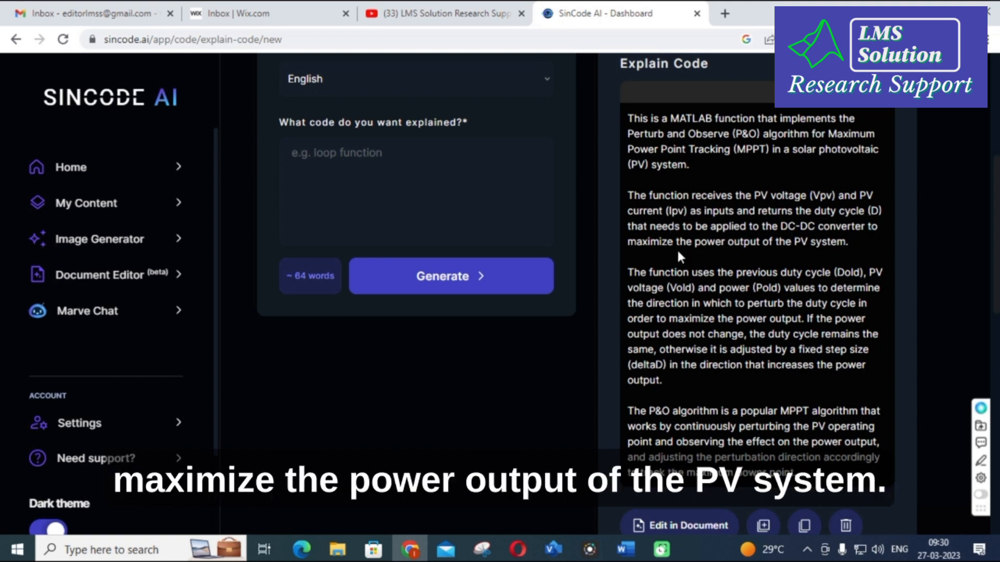
scroll(676, 248, "down", 3)
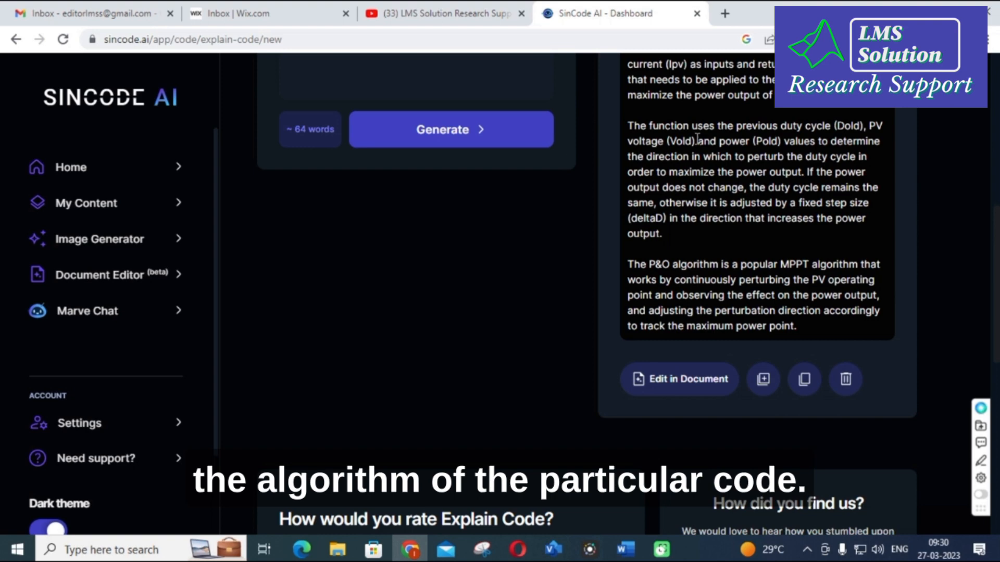
scroll(524, 281, "up", 6)
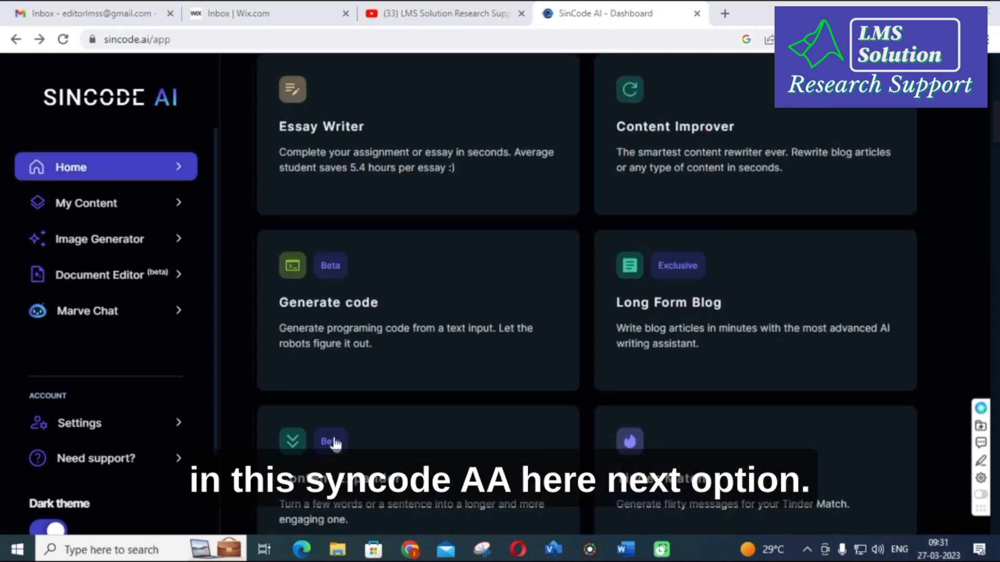
Step: With the Generate code tool, request Python code for "write a maximum power point tracking program in solar pv cell using incremental conductance method"
left_click(323, 312)
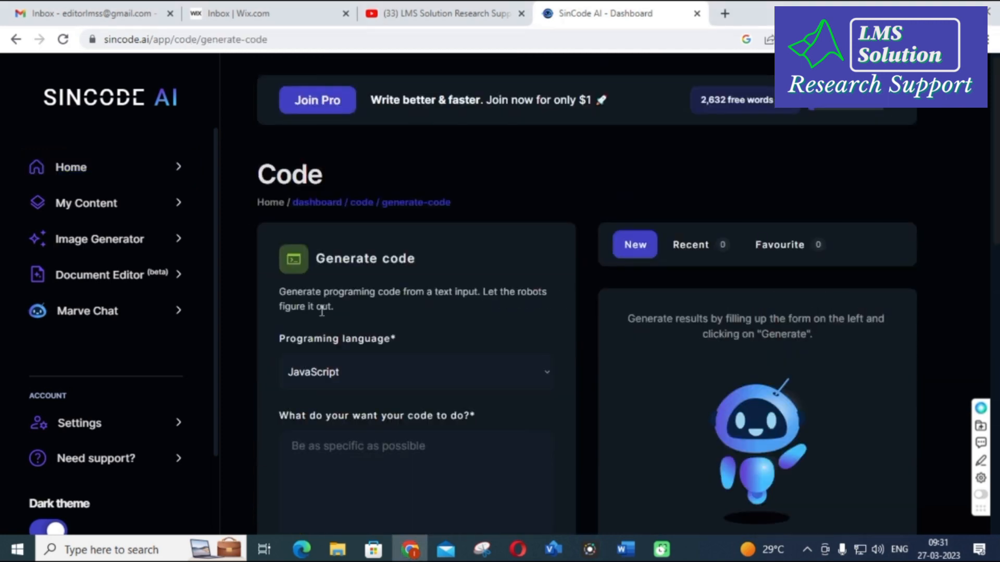
scroll(313, 310, "down", 3)
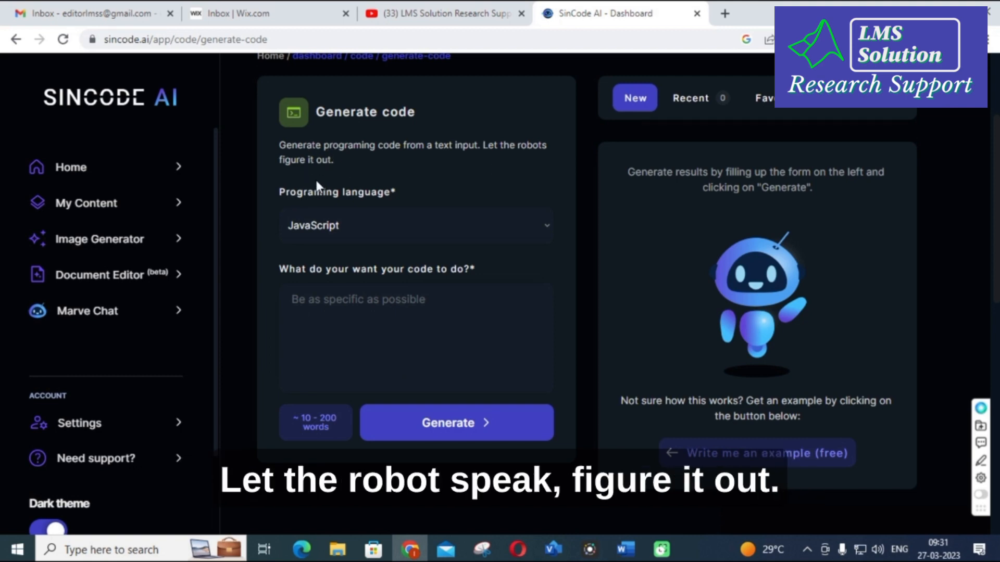
left_click(488, 229)
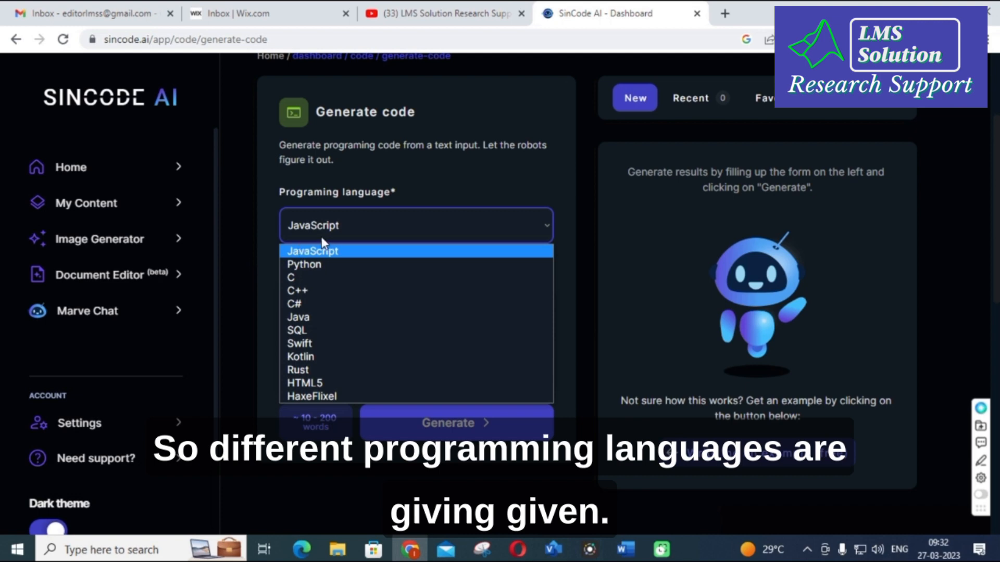
left_click(321, 263)
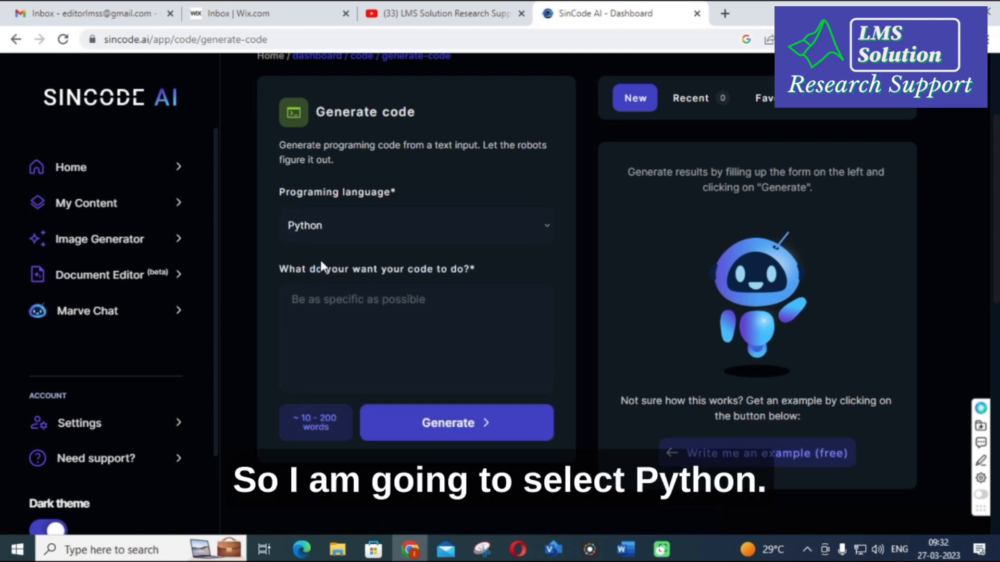
left_click(324, 304)
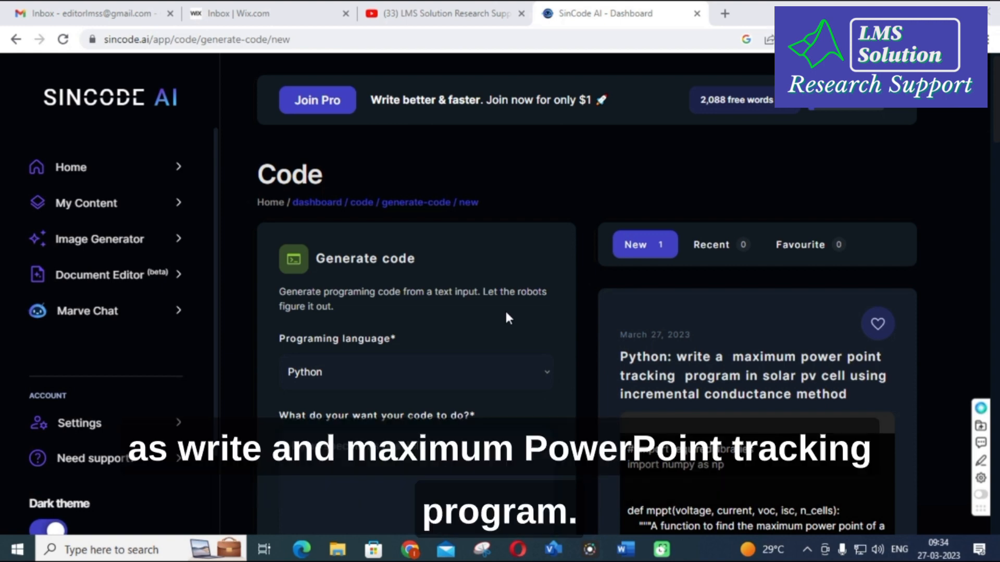
Step: Examine the beginning of the generated Python program, including its imports, the mppt function definition and the input parameters
scroll(704, 289, "down", 3)
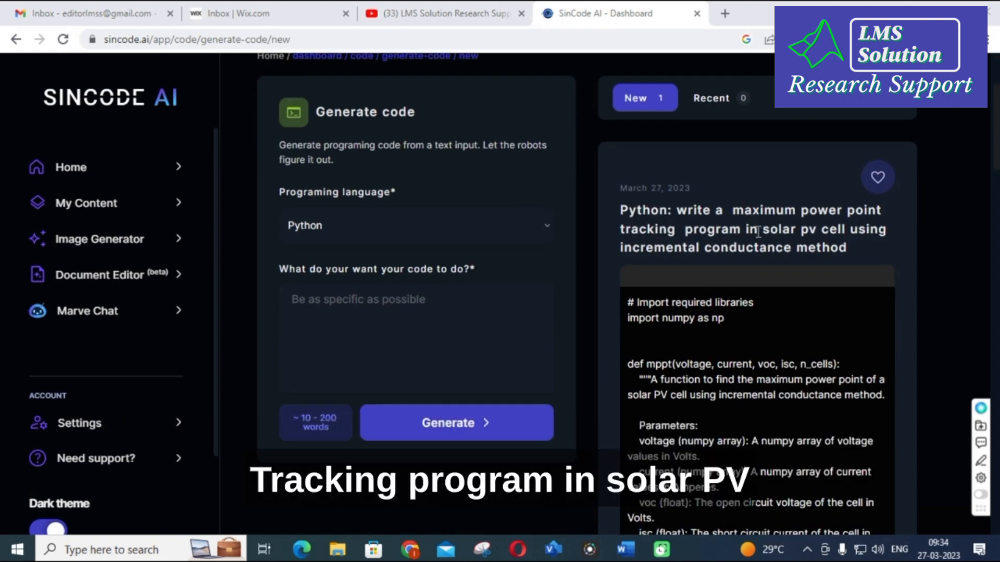
scroll(755, 229, "down", 2)
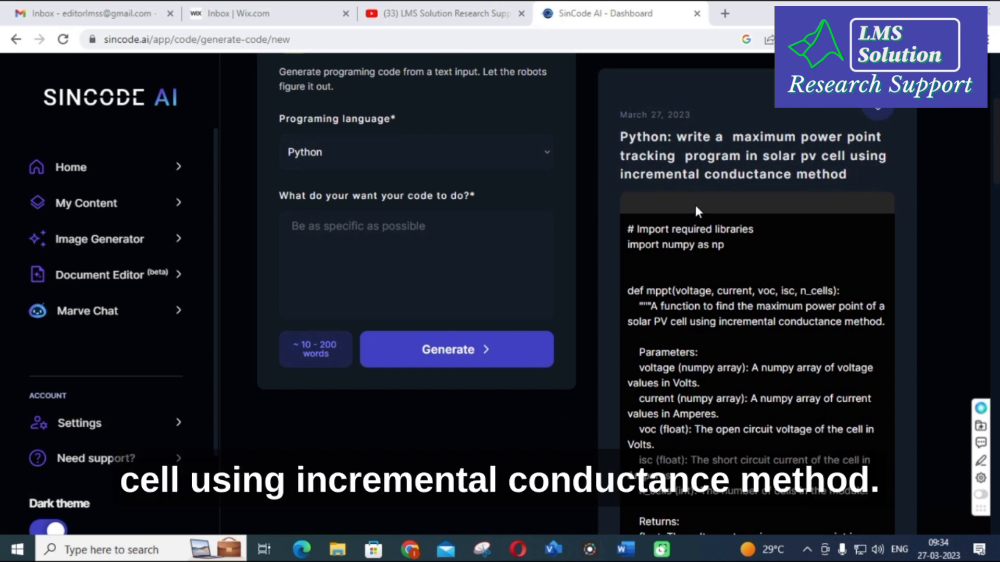
scroll(695, 204, "down", 3)
scroll(668, 198, "down", 2)
scroll(666, 200, "up", 2)
scroll(667, 206, "up", 3)
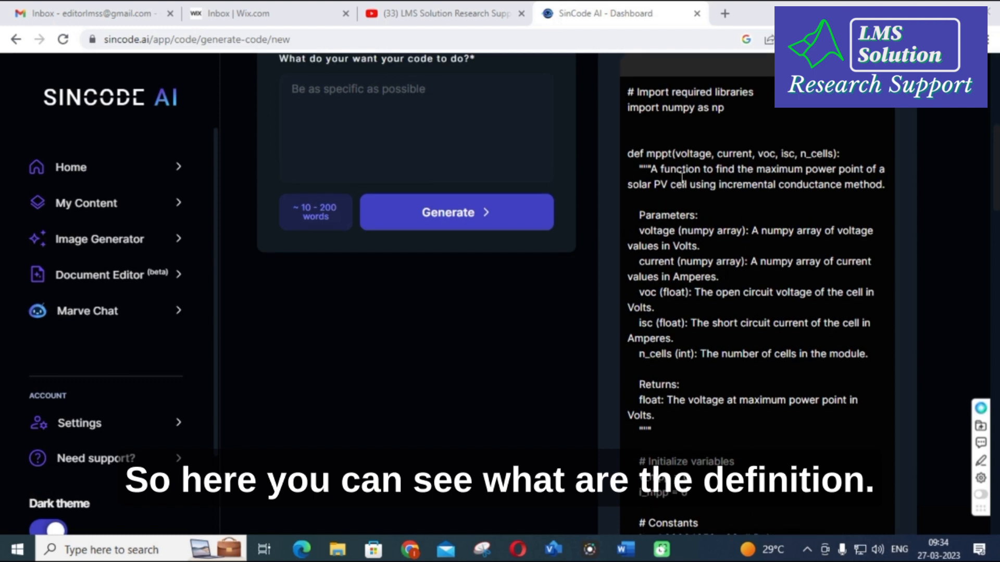
scroll(703, 365, "down", 2)
scroll(677, 323, "down", 1)
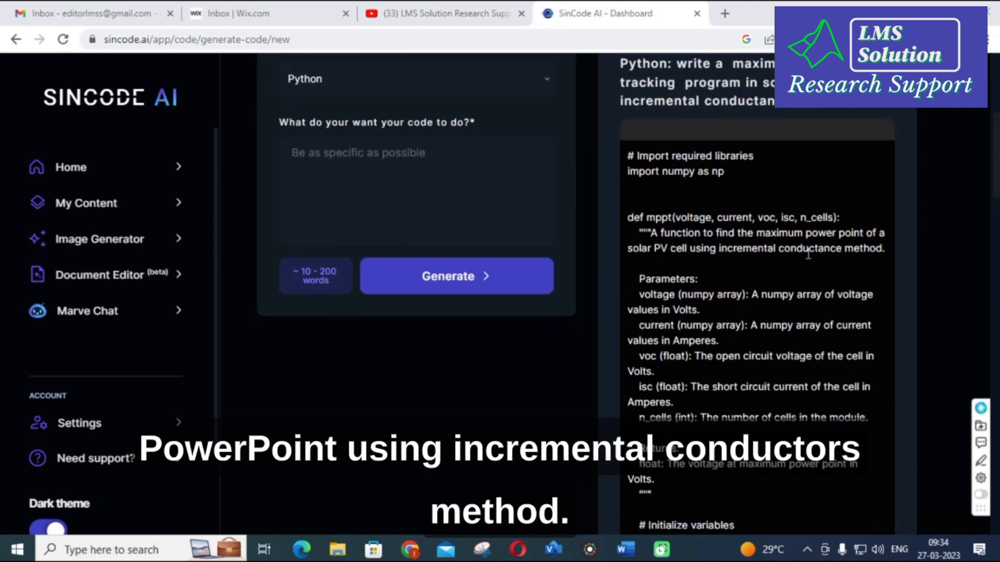
scroll(779, 244, "down", 1)
scroll(768, 249, "down", 2)
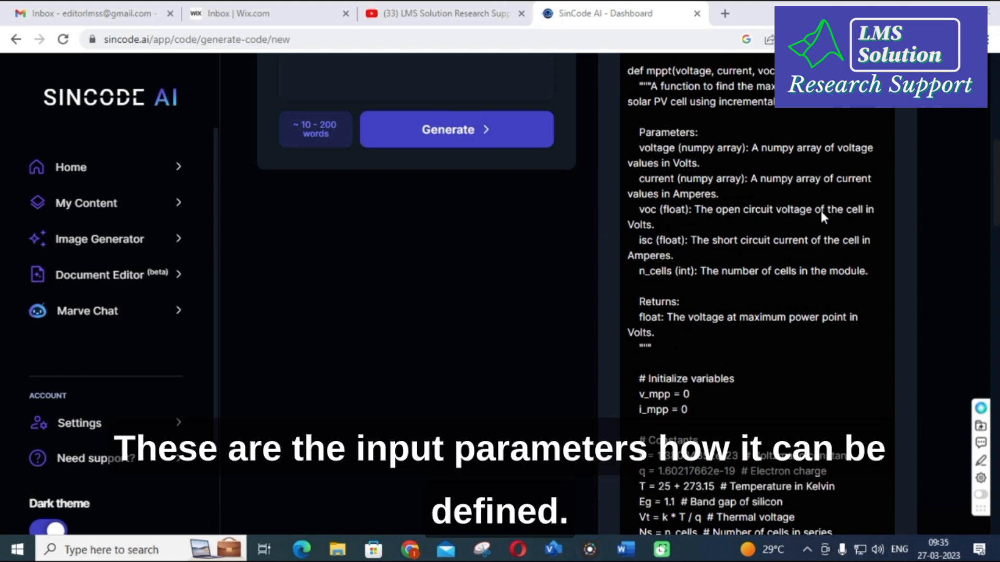
Step: Review the remaining Python code, covering the constants, the incremental conductance loop, the maximum power point calculation and the example usage
scroll(731, 286, "down", 5)
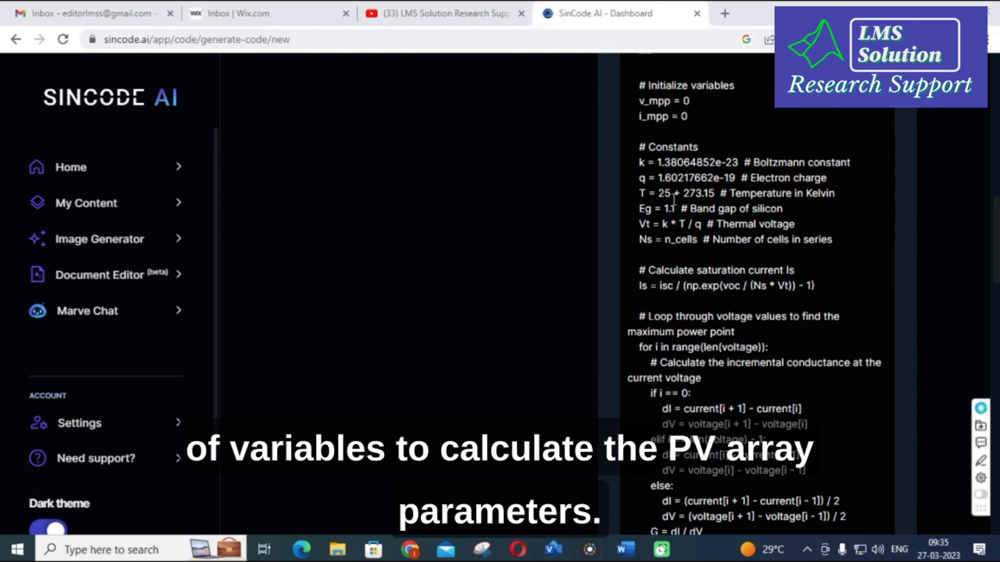
scroll(672, 208, "down", 4)
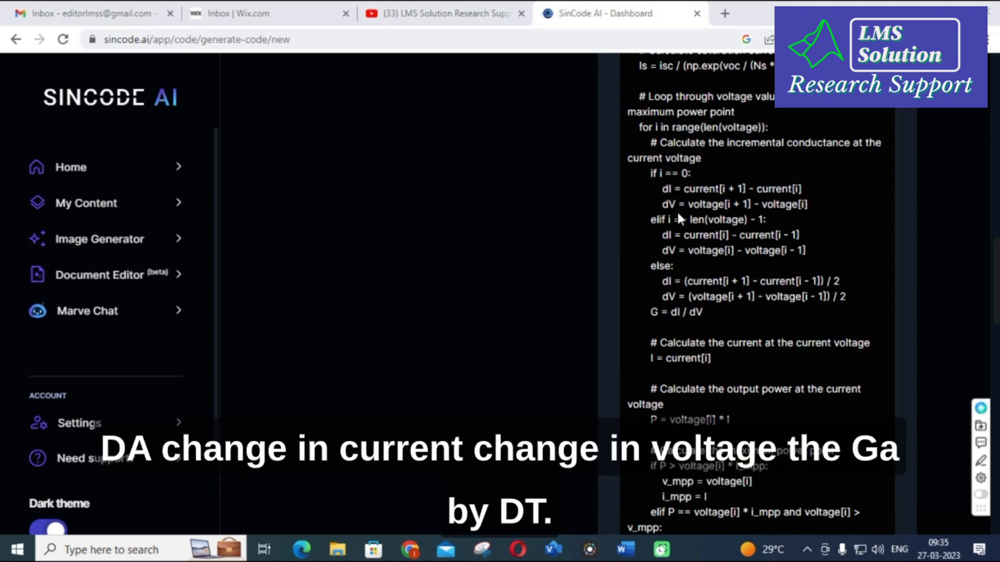
scroll(677, 207, "down", 10)
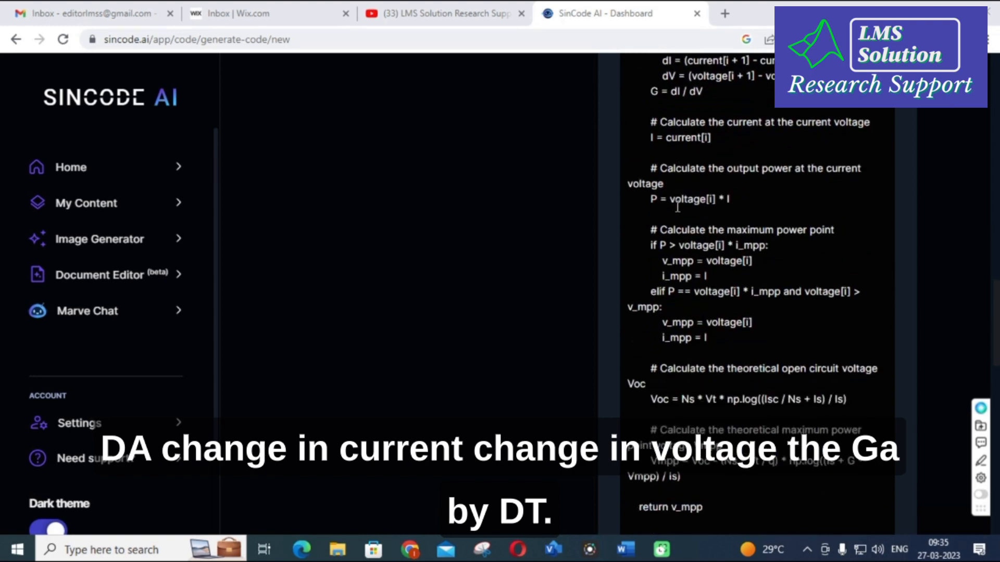
scroll(765, 211, "up", 2)
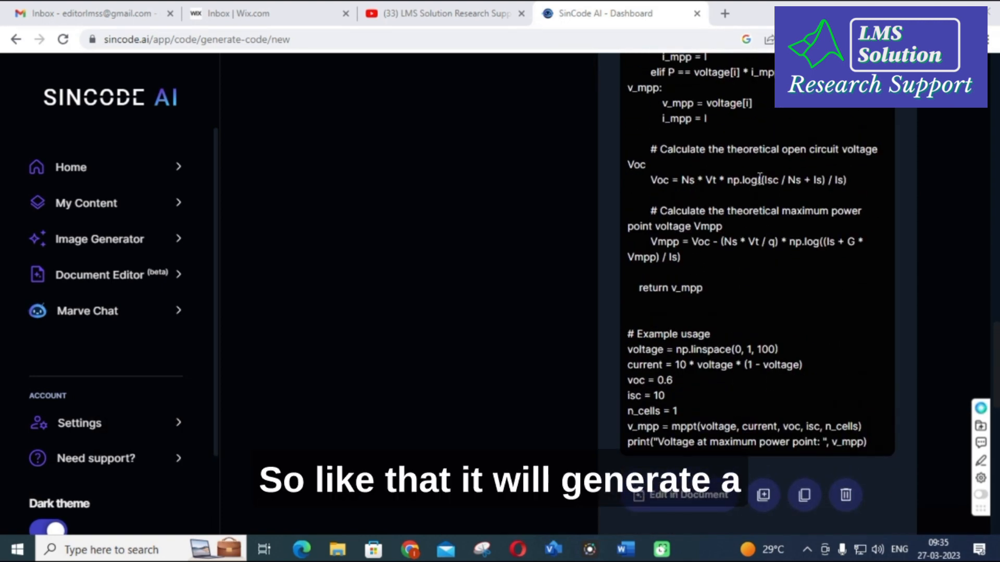
scroll(748, 205, "up", 6)
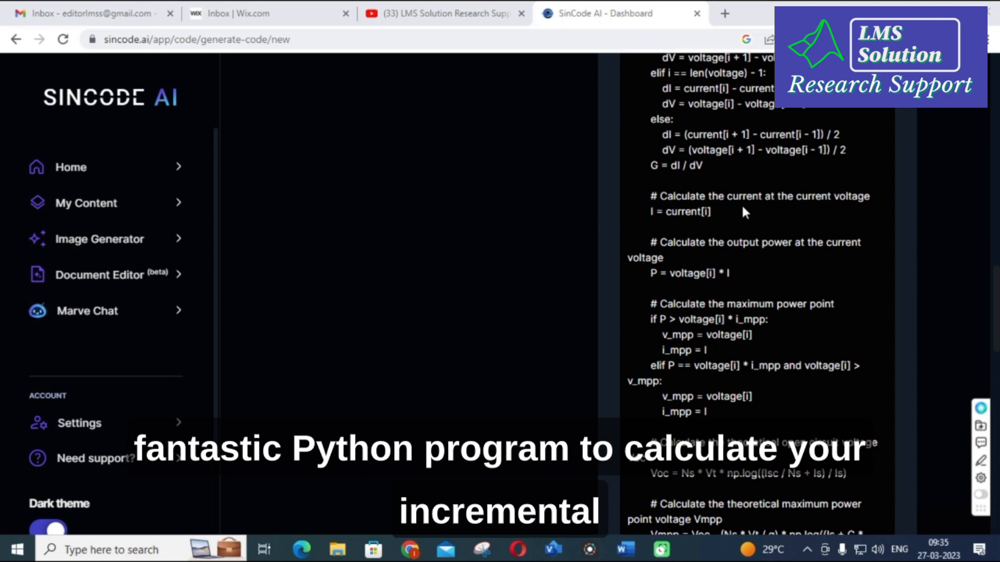
scroll(511, 221, "up", 10)
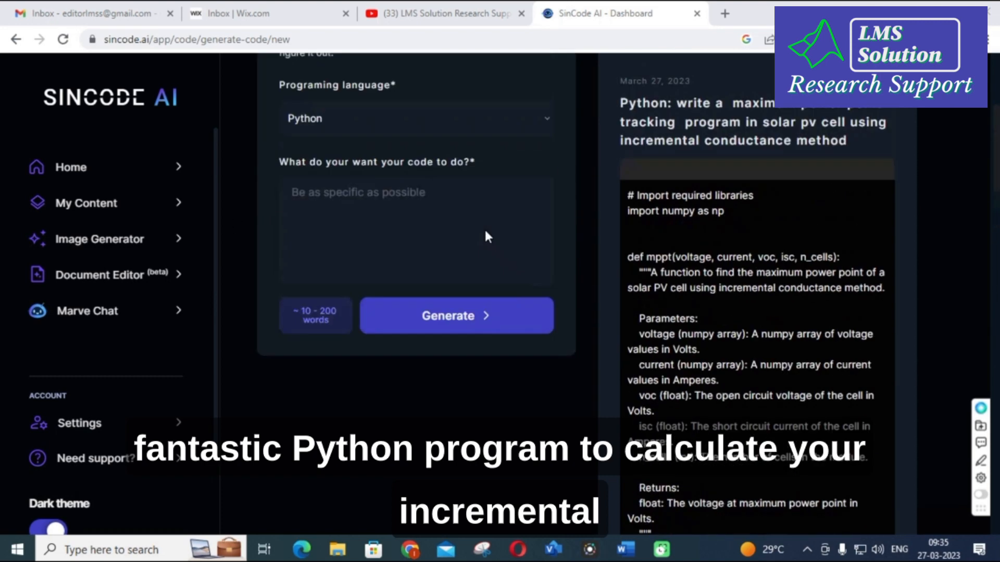
scroll(488, 237, "up", 3)
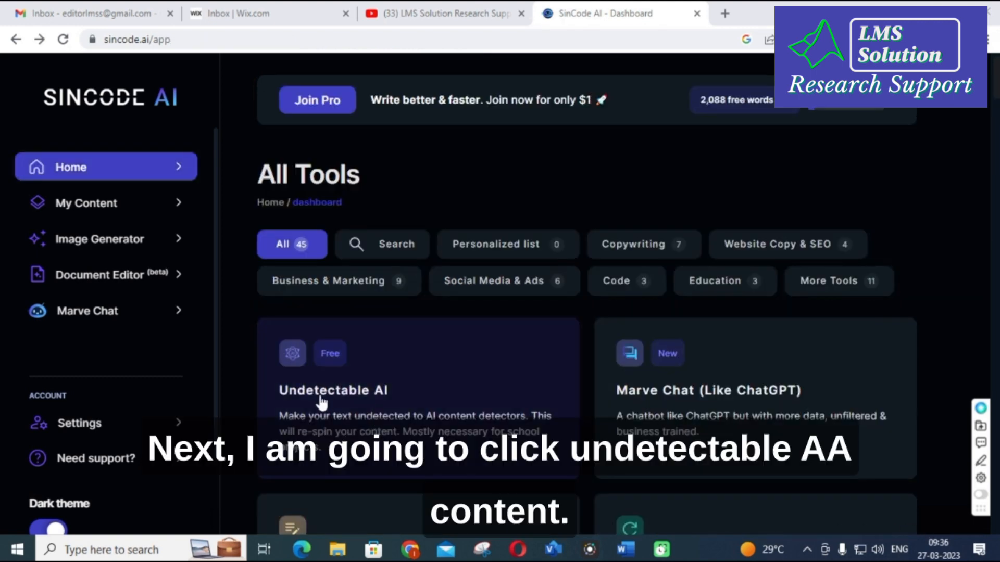
Step: In the Undetectable AI tool, enter "give some important point in recent trends in renewable energy" and generate the content
left_click(354, 404)
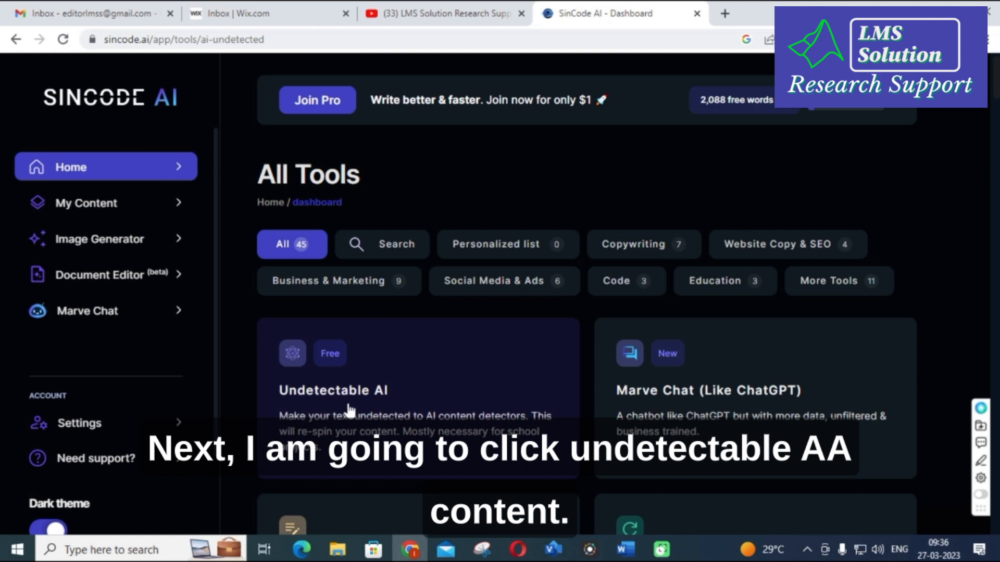
left_click(382, 379)
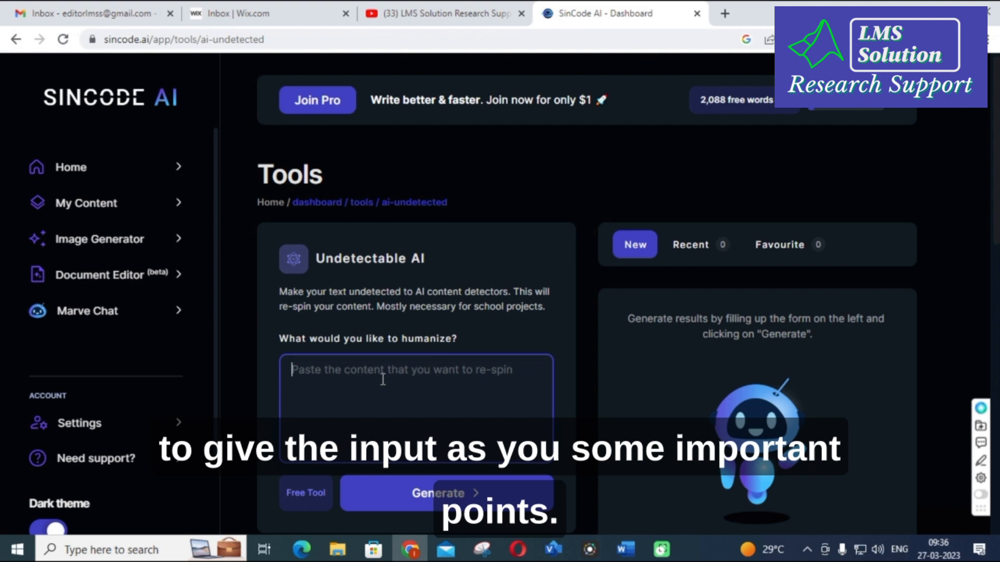
type("give")
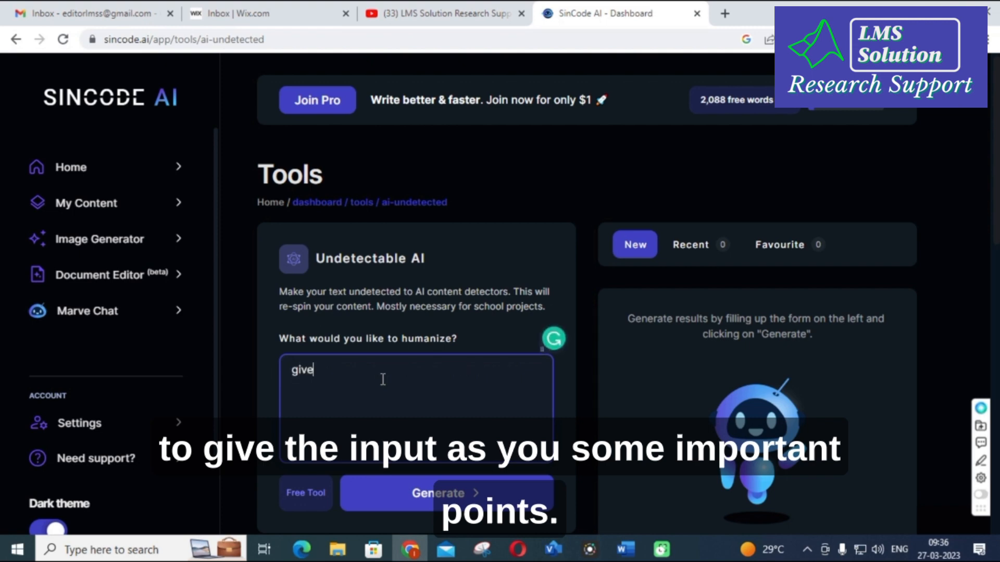
type(" some impo")
key("BackSpace")
type("ortant point in recent trends in renewable energy")
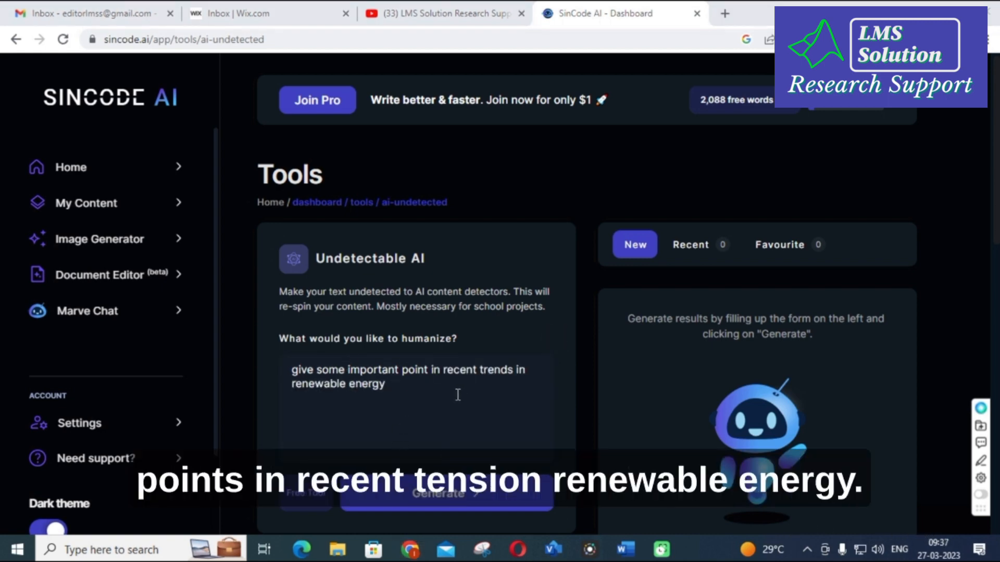
left_click(454, 497)
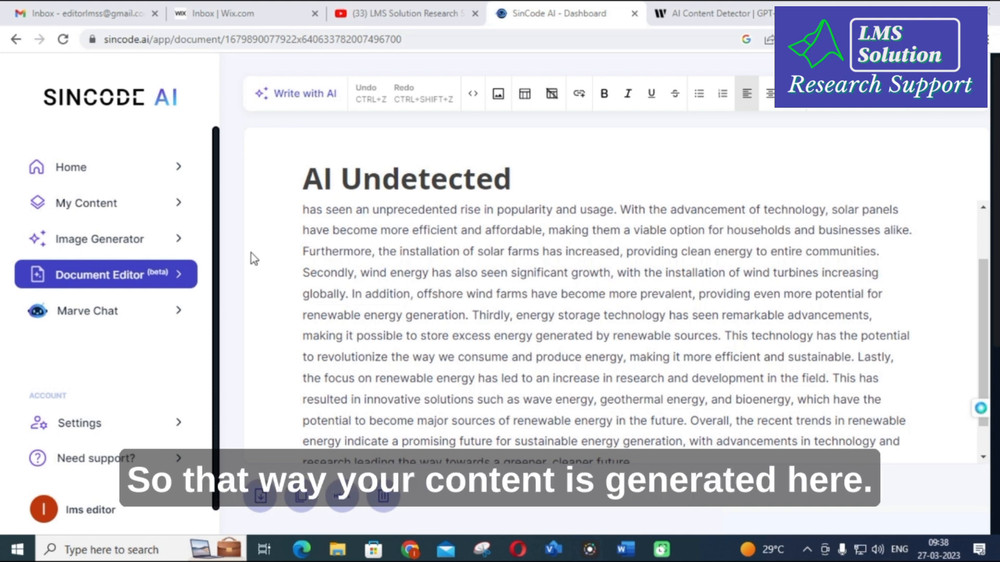
Step: Select the generated renewable energy text in the AI Undetected document through its final sentence
scroll(305, 255, "up", 2)
left_click_drag(303, 236, 468, 458)
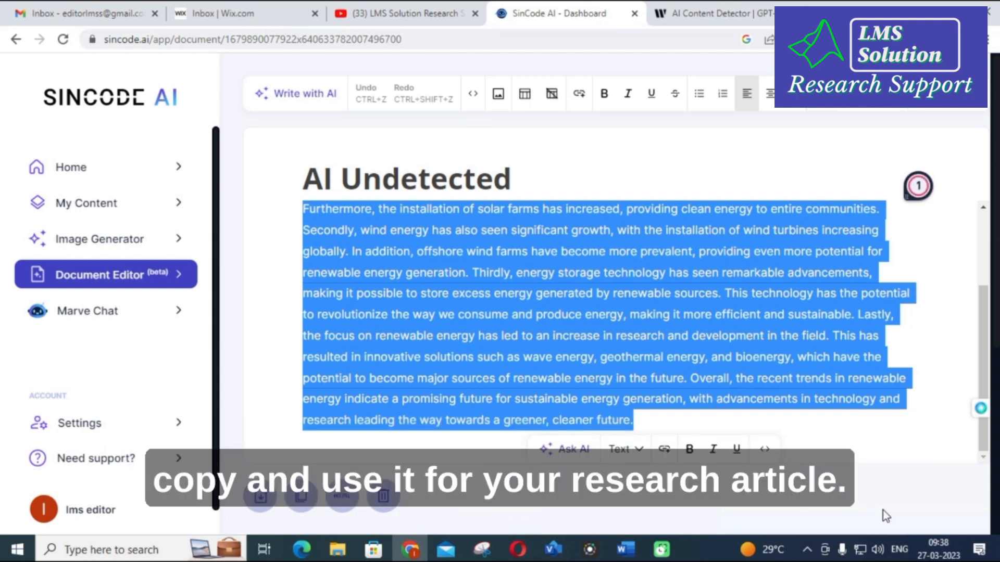
left_click(924, 519)
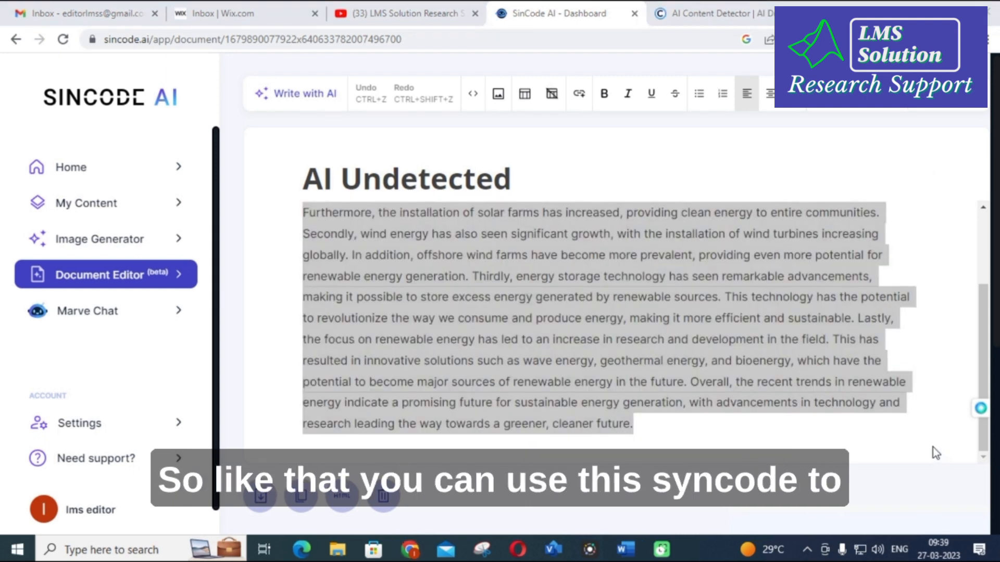